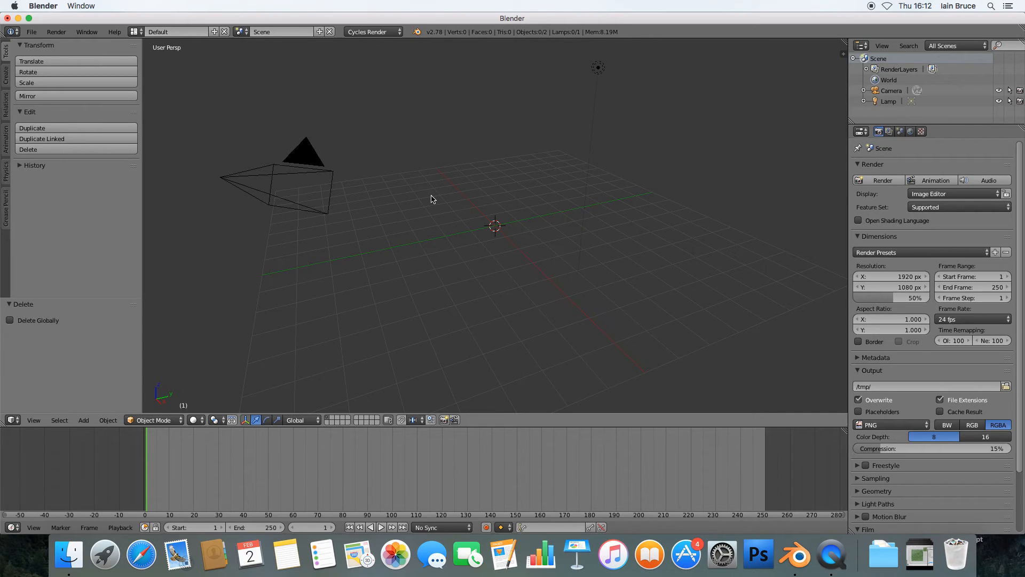
Add a plane mesh to the scene and scale it up to about 3.627 times its size
{"action": "left_click", "coordinate": [6, 75]}
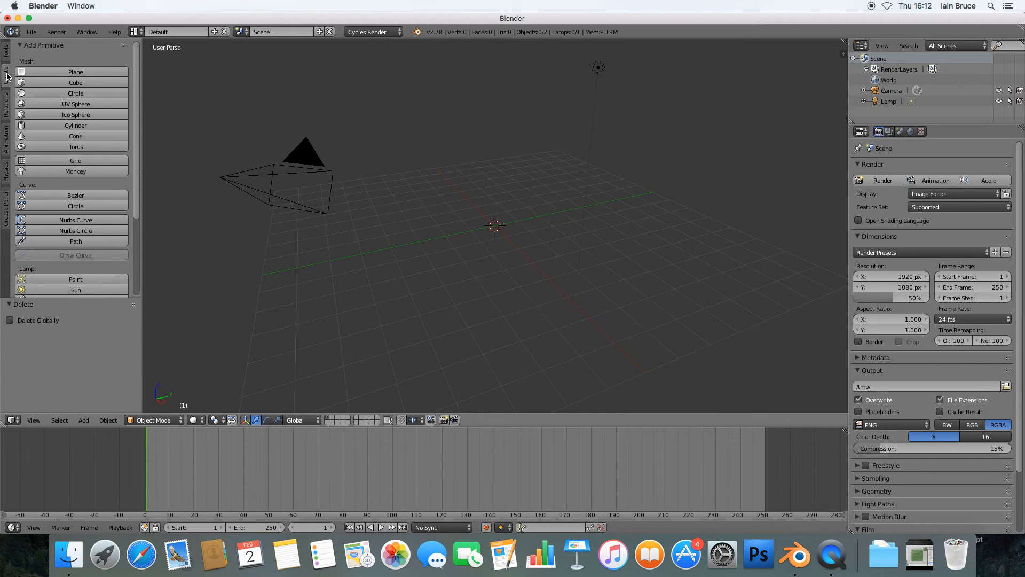
{"action": "left_click", "coordinate": [50, 72]}
{"action": "scroll", "coordinate": [511, 247], "scroll_direction": "down", "scroll_amount": 3}
{"action": "scroll", "coordinate": [512, 246], "scroll_direction": "up", "scroll_amount": 5}
{"action": "key", "text": "s"}
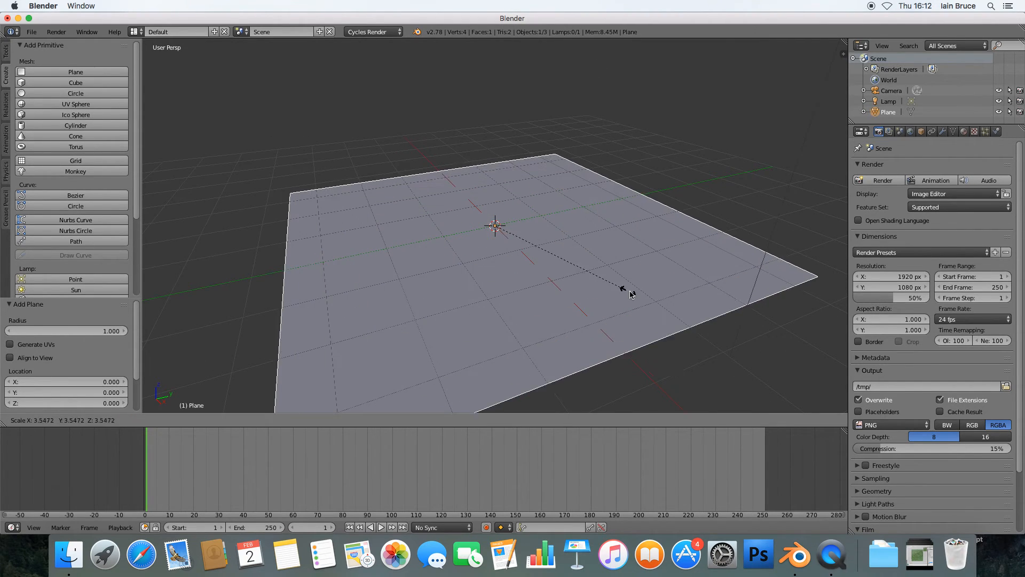
{"action": "left_click", "coordinate": [556, 284]}
{"action": "scroll", "coordinate": [558, 283], "scroll_direction": "down", "scroll_amount": 4}
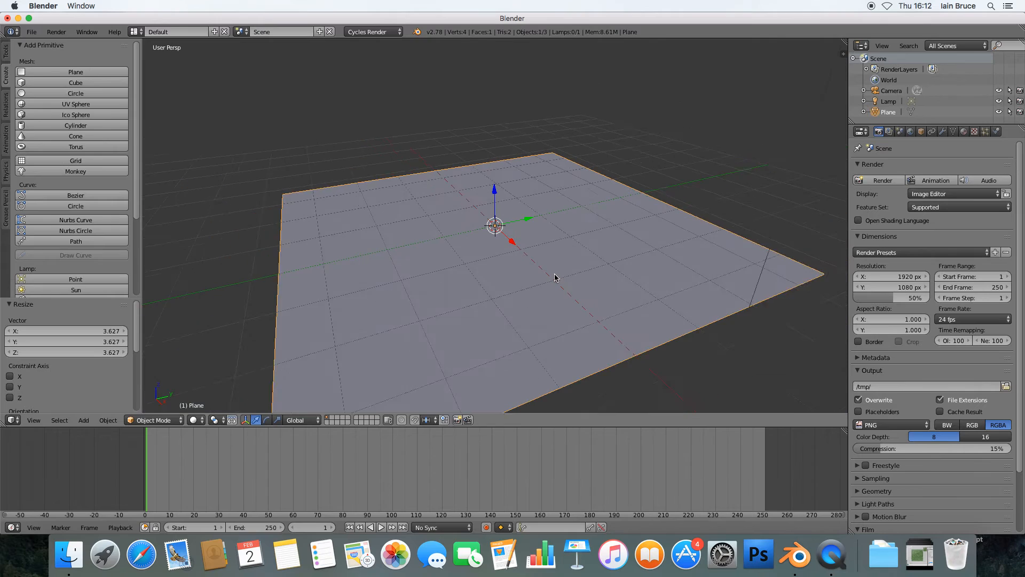
Add a new particle system to the plane and set its type to Hair
{"action": "left_click", "coordinate": [985, 133]}
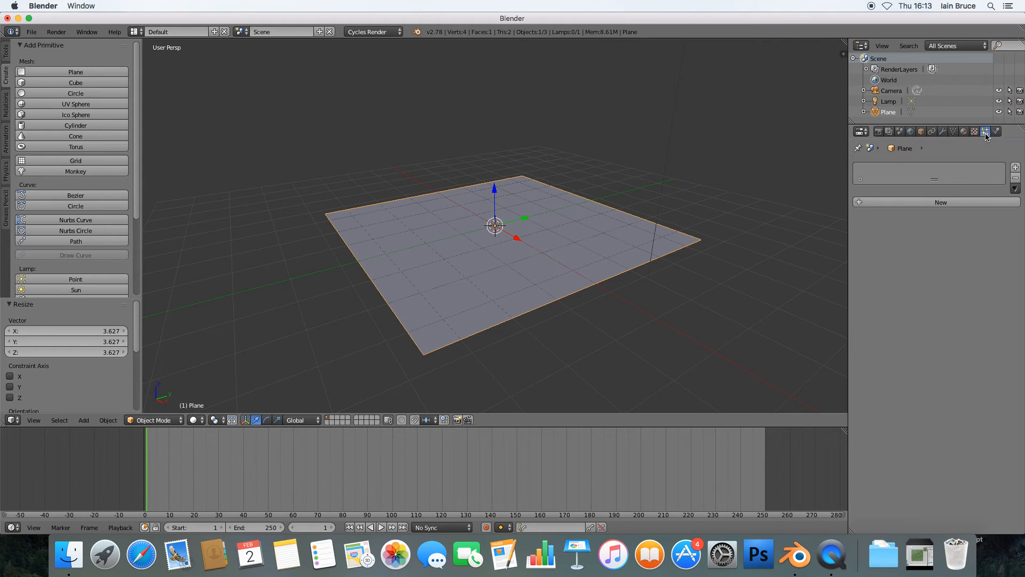
{"action": "left_click", "coordinate": [938, 202]}
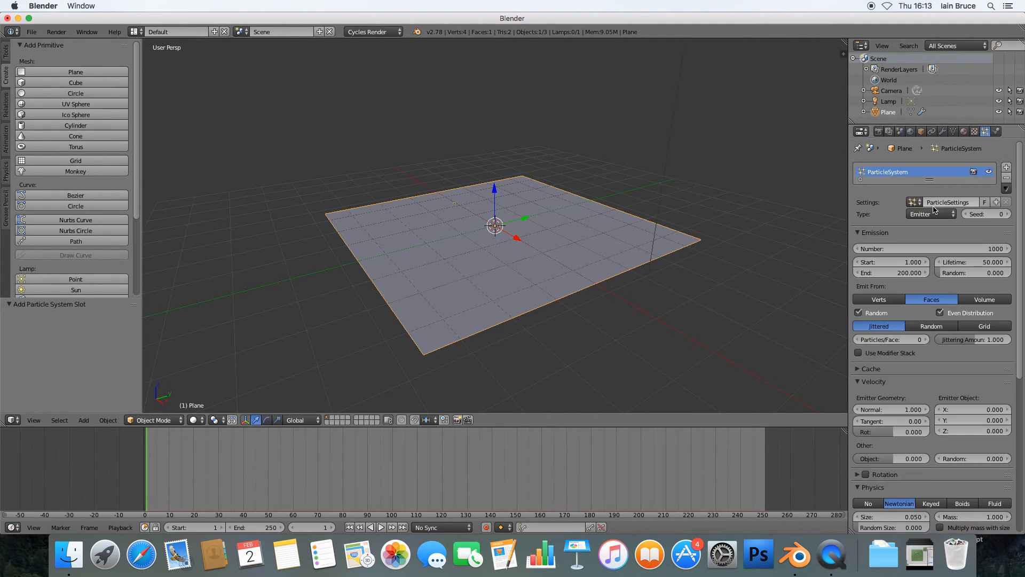
{"action": "left_click", "coordinate": [931, 214]}
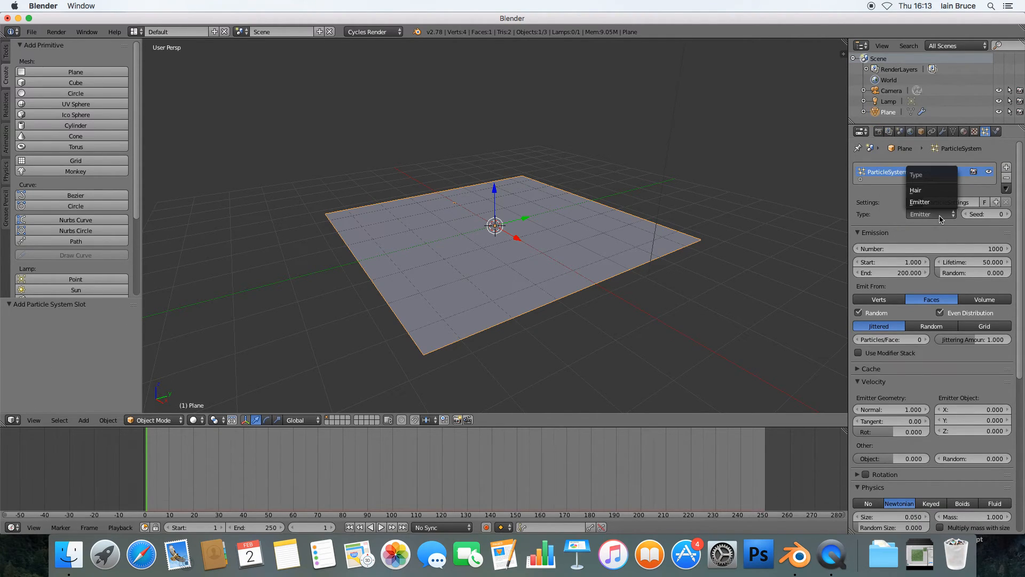
{"action": "left_click", "coordinate": [916, 190]}
Shorten the particle hair length to about 0.610
{"action": "middle_click_drag", "start_coordinate": [717, 231], "coordinate": [641, 263]}
{"action": "scroll", "coordinate": [653, 256], "scroll_direction": "down", "scroll_amount": 2}
{"action": "scroll", "coordinate": [653, 255], "scroll_direction": "up", "scroll_amount": 5}
{"action": "scroll", "coordinate": [623, 217], "scroll_direction": "up", "scroll_amount": 3}
{"action": "scroll", "coordinate": [623, 224], "scroll_direction": "down", "scroll_amount": 5}
{"action": "scroll", "coordinate": [641, 264], "scroll_direction": "down", "scroll_amount": 3}
{"action": "scroll", "coordinate": [640, 265], "scroll_direction": "up", "scroll_amount": 3}
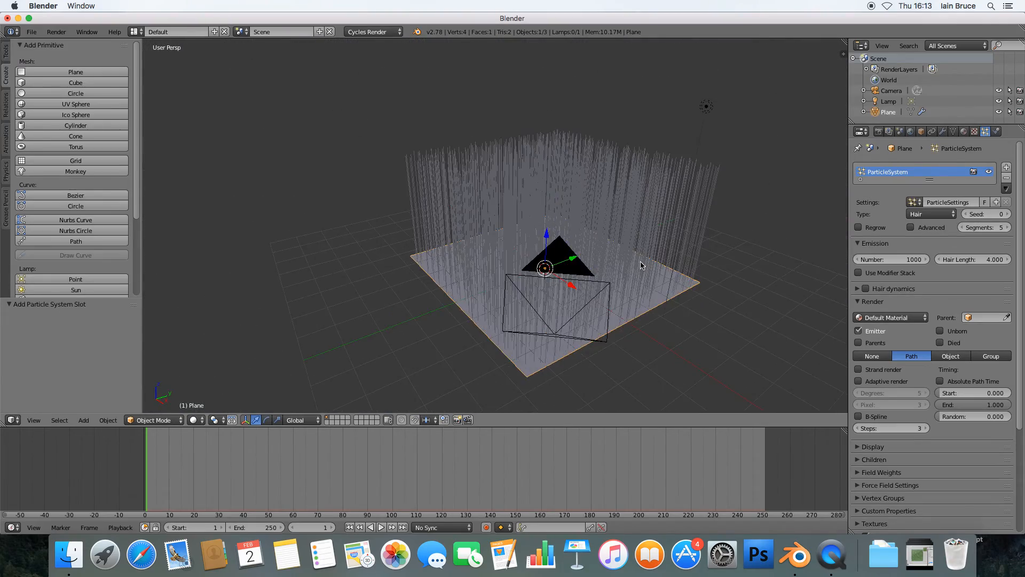
{"action": "left_click_drag", "start_coordinate": [975, 260], "coordinate": [939, 259]}
{"action": "scroll", "coordinate": [659, 318], "scroll_direction": "down", "scroll_amount": 2}
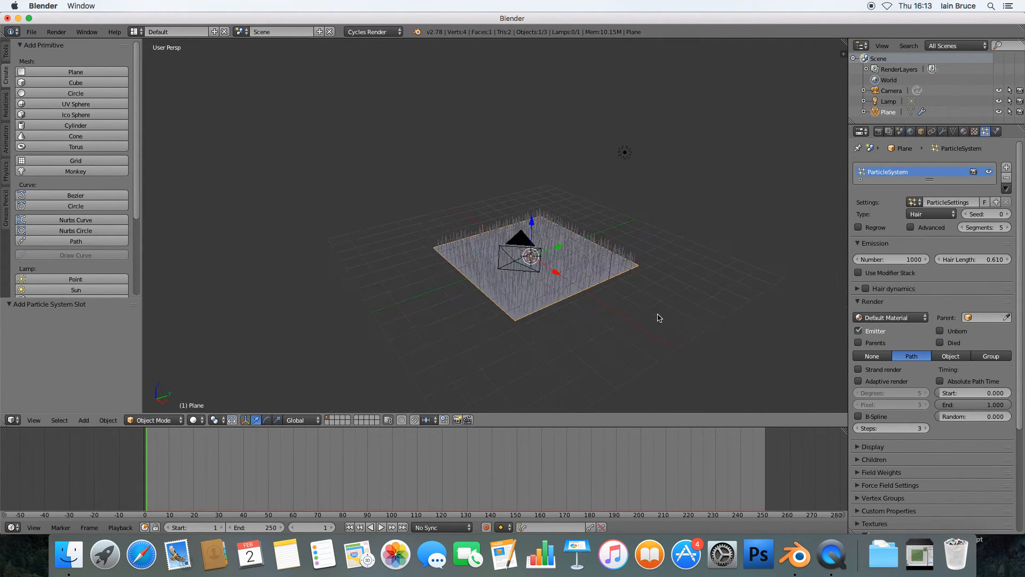
{"action": "scroll", "coordinate": [659, 317], "scroll_direction": "up", "scroll_amount": 2}
{"action": "middle_click_drag", "start_coordinate": [659, 312], "coordinate": [626, 248]}
{"action": "scroll", "coordinate": [629, 252], "scroll_direction": "down", "scroll_amount": 2}
{"action": "scroll", "coordinate": [629, 253], "scroll_direction": "up", "scroll_amount": 3}
{"action": "scroll", "coordinate": [630, 253], "scroll_direction": "up", "scroll_amount": 1}
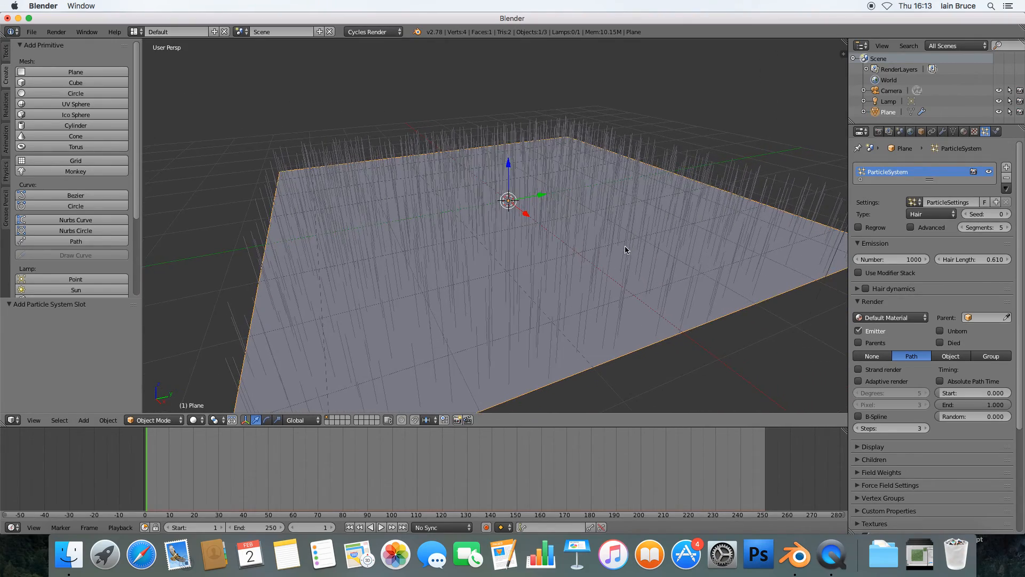
Enable the advanced hair options and set the particle children to Interpolated
{"action": "left_click", "coordinate": [911, 228]}
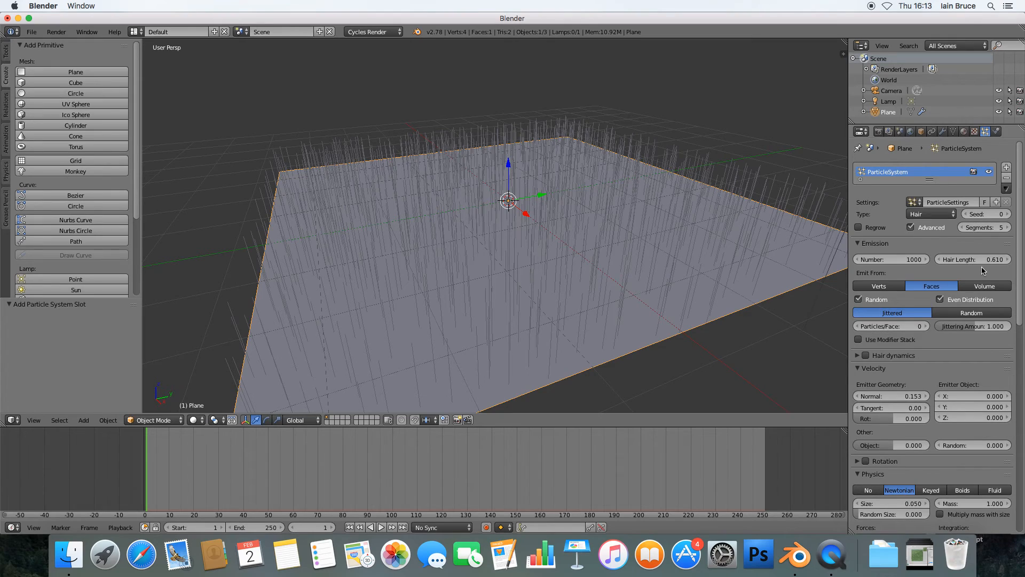
{"action": "scroll", "coordinate": [914, 314], "scroll_direction": "down", "scroll_amount": 4}
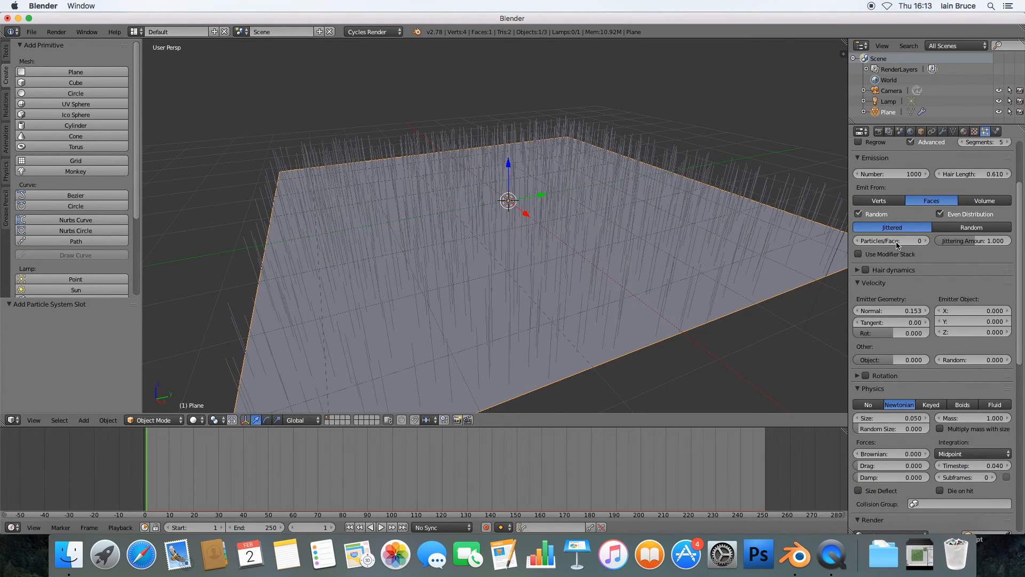
{"action": "scroll", "coordinate": [924, 294], "scroll_direction": "down", "scroll_amount": 6}
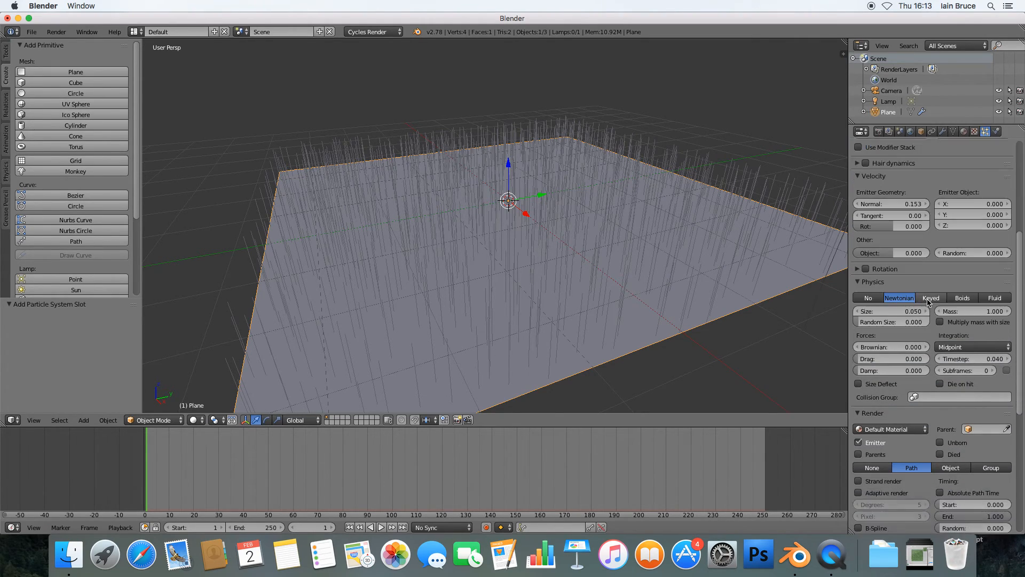
{"action": "scroll", "coordinate": [924, 260], "scroll_direction": "down", "scroll_amount": 8}
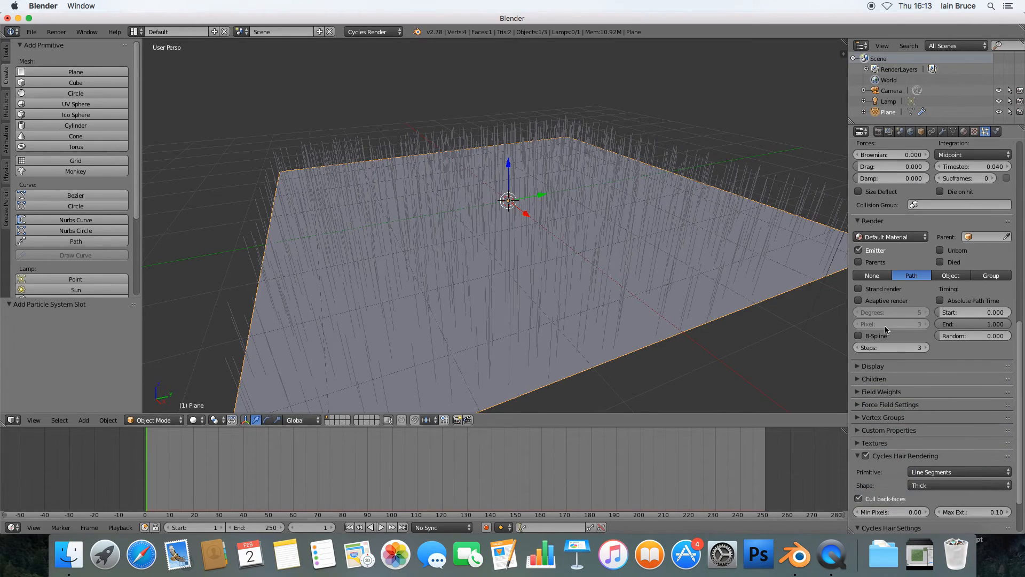
{"action": "left_click", "coordinate": [875, 379]}
{"action": "left_click", "coordinate": [977, 395]}
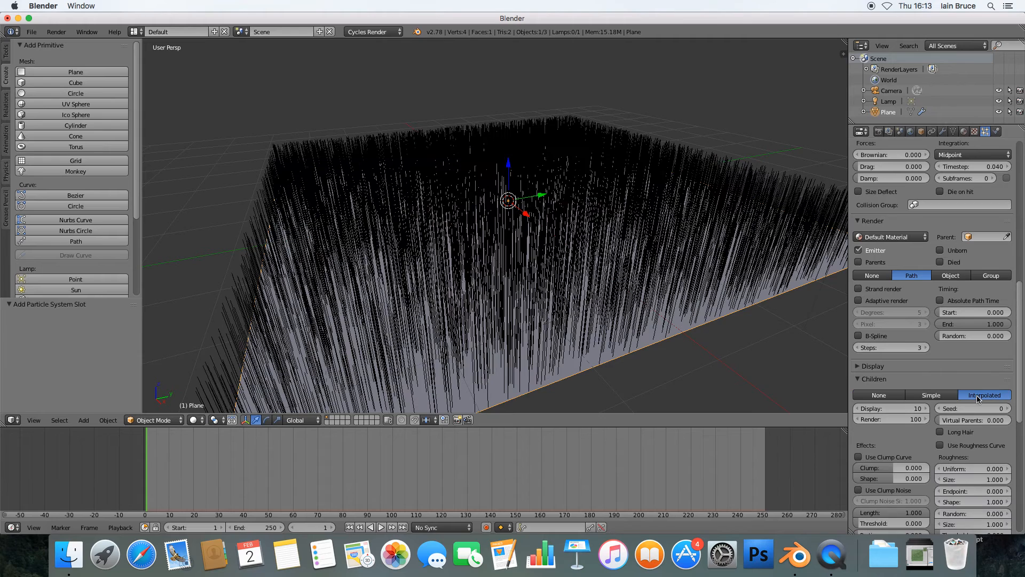
Try a display count of 100 for the interpolated children
{"action": "mouse_move", "coordinate": [702, 347]}
{"action": "middle_mouse_down"}
{"action": "mouse_move", "coordinate": [719, 328]}
{"action": "mouse_move", "coordinate": [706, 347]}
{"action": "middle_mouse_up"}
{"action": "mouse_move", "coordinate": [765, 373]}
{"action": "middle_mouse_down"}
{"action": "mouse_move", "coordinate": [749, 355]}
{"action": "mouse_move", "coordinate": [711, 356]}
{"action": "mouse_move", "coordinate": [761, 381]}
{"action": "middle_mouse_up"}
{"action": "left_click", "coordinate": [892, 410]}
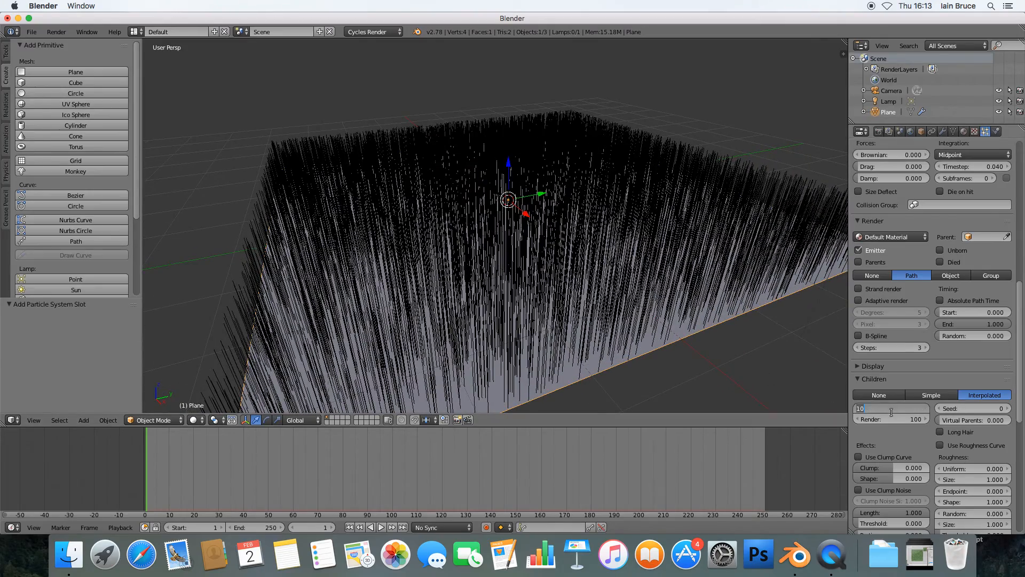
{"action": "key", "text": "Return"}
{"action": "middle_click_drag", "start_coordinate": [721, 342], "coordinate": [739, 322]}
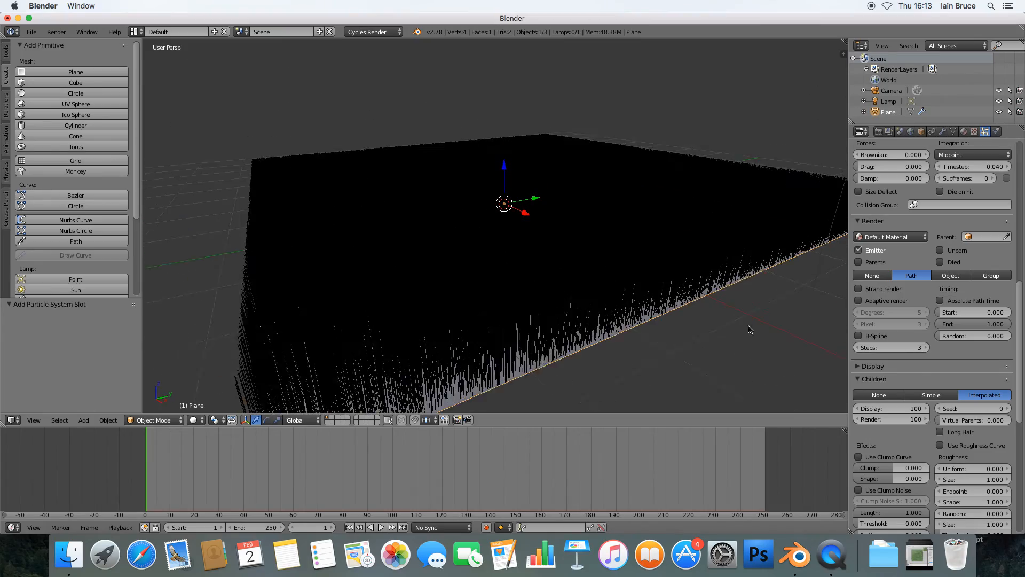
Restore the interpolated children's display count to 10
{"action": "left_click", "coordinate": [899, 408]}
{"action": "type", "text": "10"}
{"action": "key", "text": "Return"}
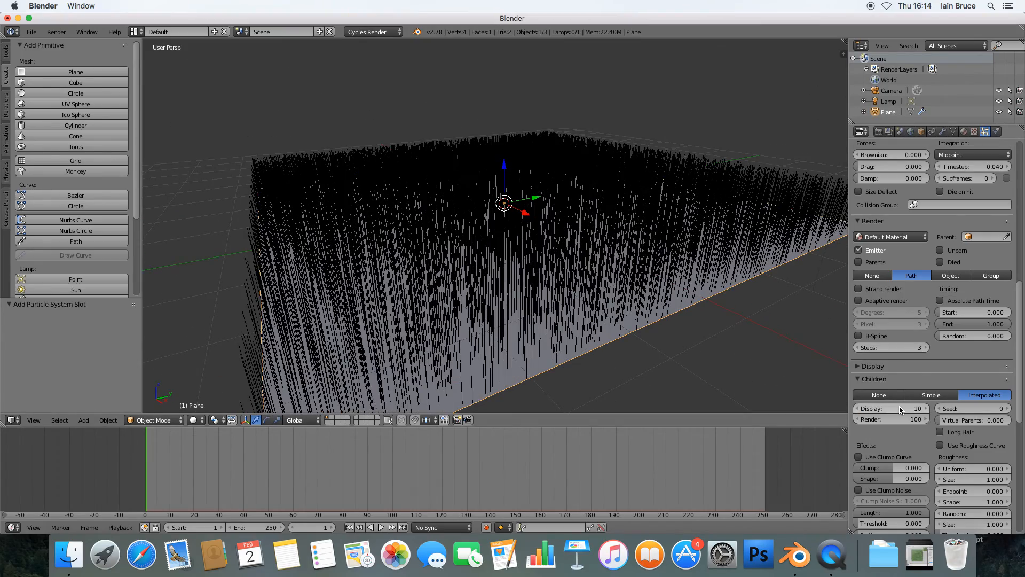
{"action": "middle_click_drag", "start_coordinate": [752, 350], "coordinate": [748, 319]}
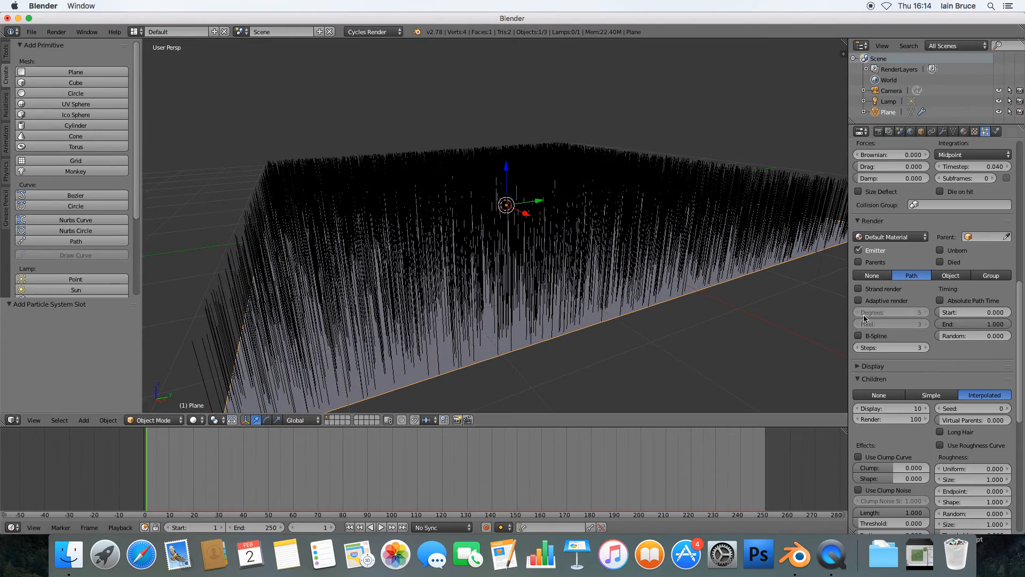
Collapse all expanded sections of the particle settings, leaving the advanced hair options enabled
{"action": "scroll", "coordinate": [908, 282], "scroll_direction": "up", "scroll_amount": 6}
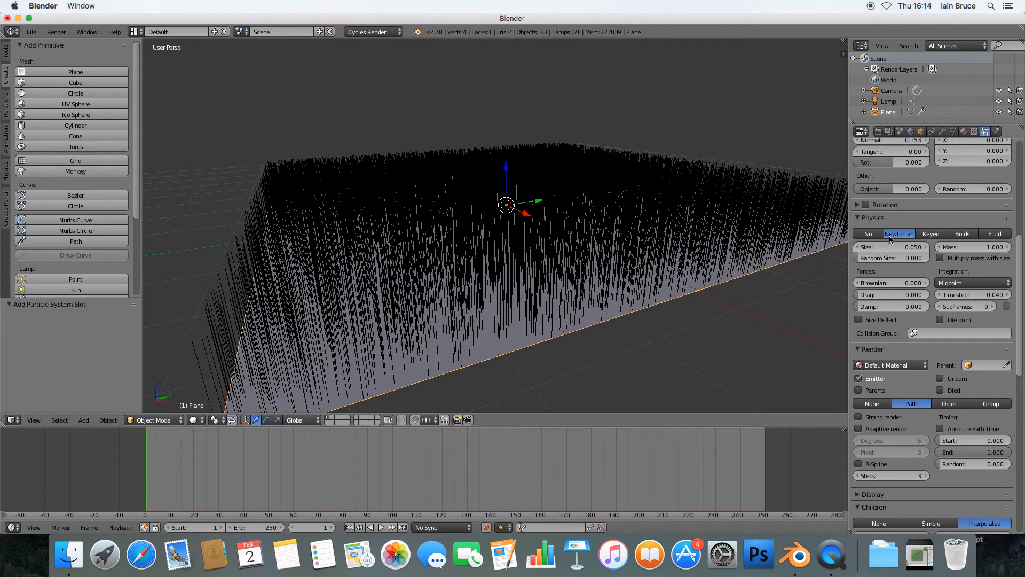
{"action": "scroll", "coordinate": [882, 220], "scroll_direction": "up", "scroll_amount": 5}
{"action": "left_click", "coordinate": [882, 325]}
{"action": "left_click", "coordinate": [883, 339]}
{"action": "left_click", "coordinate": [883, 352]}
{"action": "left_click", "coordinate": [882, 352]}
{"action": "left_click", "coordinate": [883, 365]}
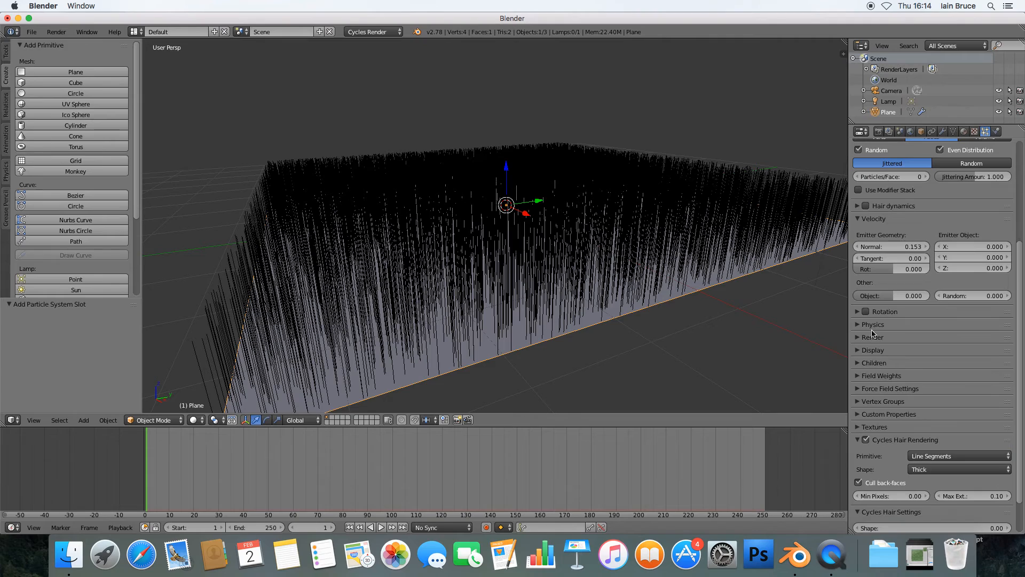
{"action": "left_click", "coordinate": [885, 220]}
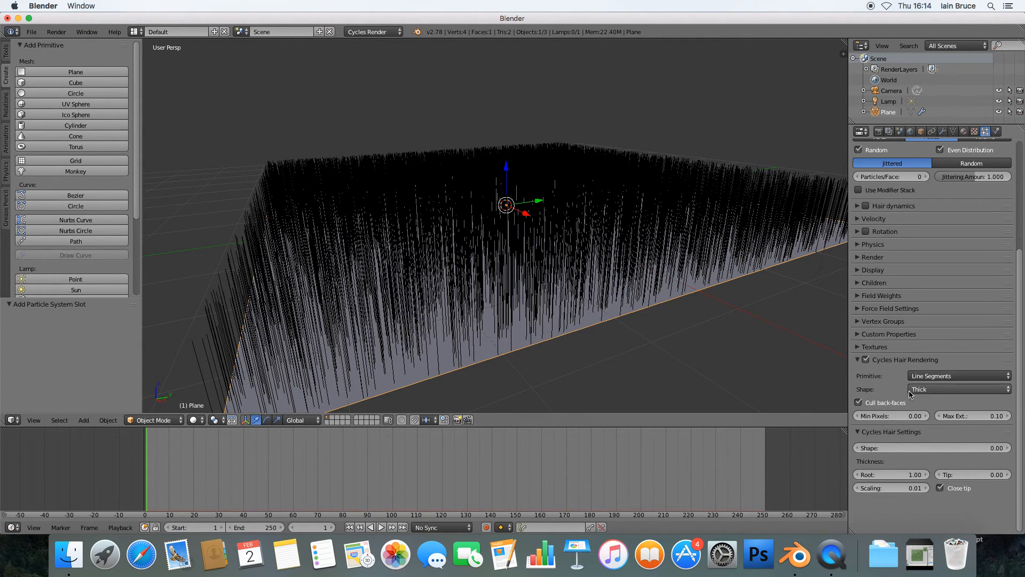
{"action": "left_click", "coordinate": [891, 362]}
{"action": "left_click", "coordinate": [893, 375]}
{"action": "scroll", "coordinate": [901, 354], "scroll_direction": "up", "scroll_amount": 4}
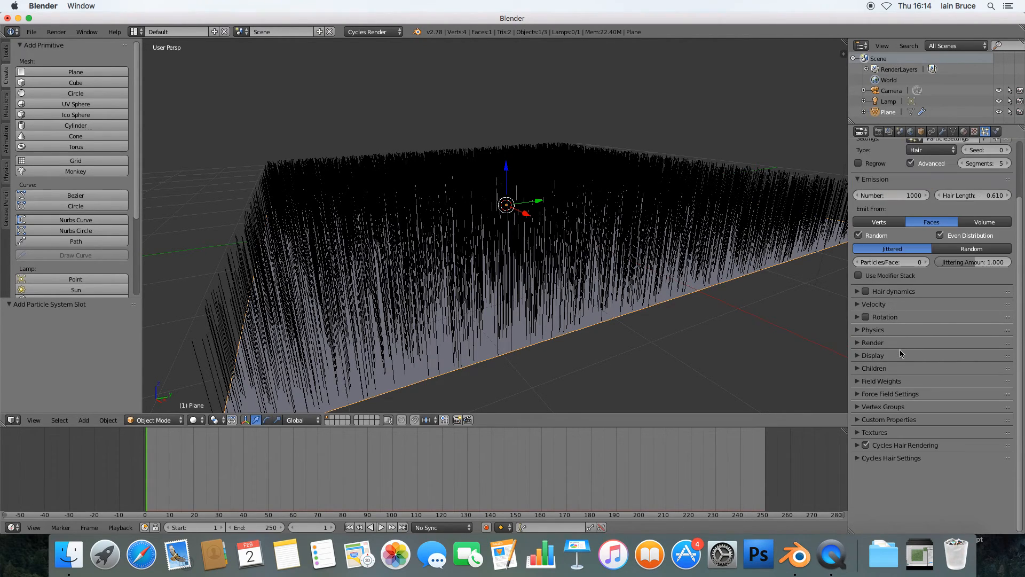
{"action": "left_click", "coordinate": [876, 179]}
{"action": "scroll", "coordinate": [886, 203], "scroll_direction": "up", "scroll_amount": 3}
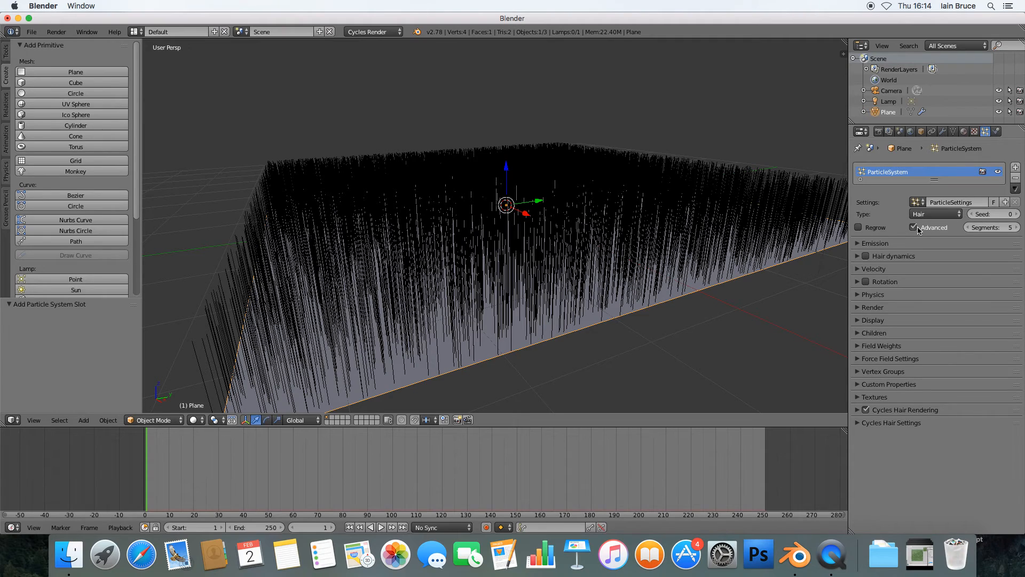
{"action": "left_click", "coordinate": [914, 227]}
{"action": "left_click", "coordinate": [914, 228]}
Set the Brownian force in the hair particles' physics settings to 0.080
{"action": "left_click", "coordinate": [860, 296]}
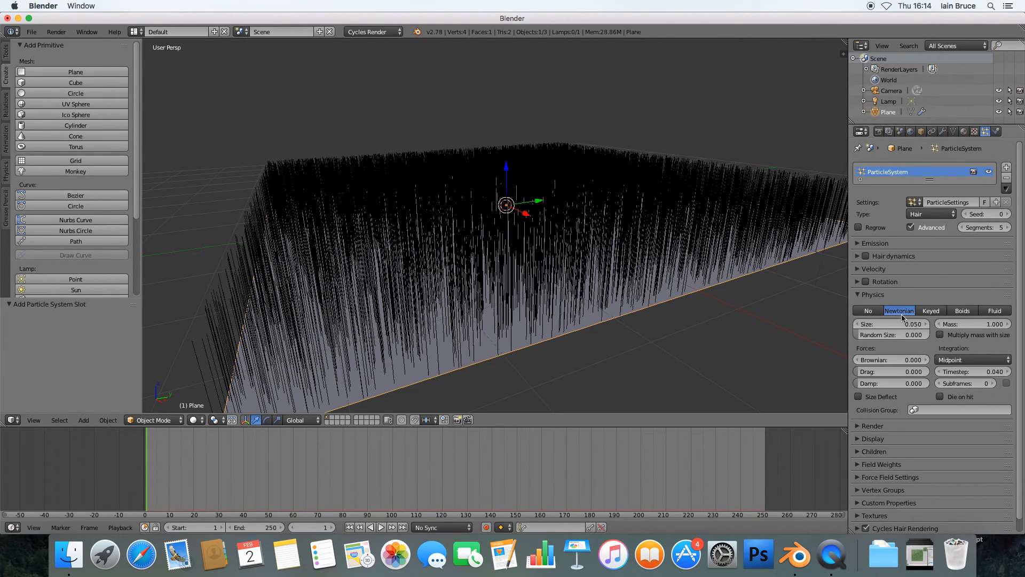
{"action": "left_click", "coordinate": [872, 357]}
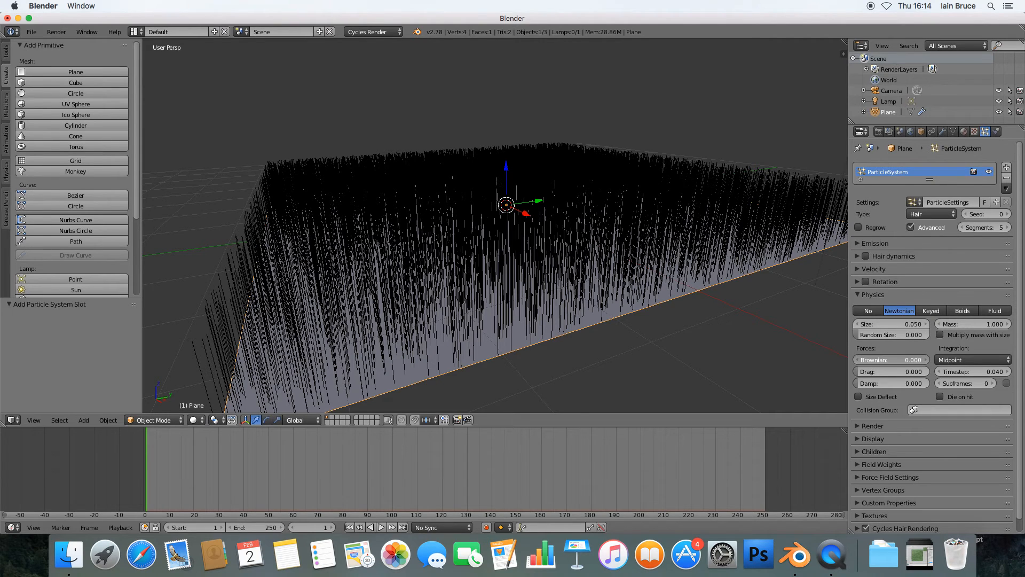
{"action": "mouse_move", "coordinate": [872, 356]}
{"action": "left_mouse_down"}
{"action": "mouse_move", "coordinate": [890, 347]}
{"action": "mouse_move", "coordinate": [897, 359]}
{"action": "left_mouse_up"}
{"action": "mouse_move", "coordinate": [763, 340]}
{"action": "middle_mouse_down"}
{"action": "mouse_move", "coordinate": [757, 322]}
{"action": "mouse_move", "coordinate": [774, 334]}
{"action": "mouse_move", "coordinate": [746, 324]}
{"action": "mouse_move", "coordinate": [790, 338]}
{"action": "mouse_move", "coordinate": [781, 335]}
{"action": "middle_mouse_up"}
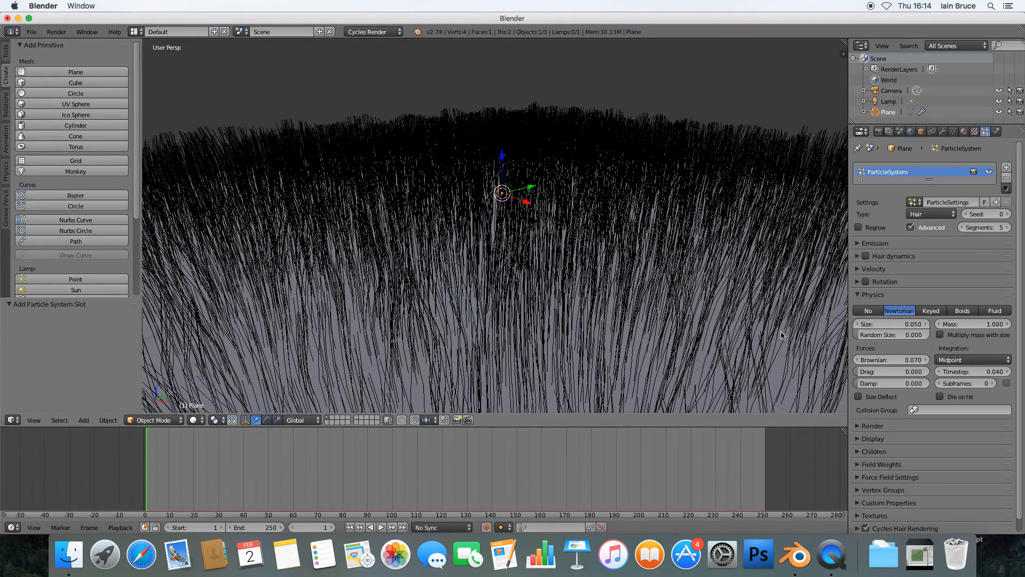
{"action": "mouse_move", "coordinate": [895, 361]}
{"action": "left_mouse_down"}
{"action": "mouse_move", "coordinate": [930, 360]}
{"action": "mouse_move", "coordinate": [898, 361]}
{"action": "left_mouse_up"}
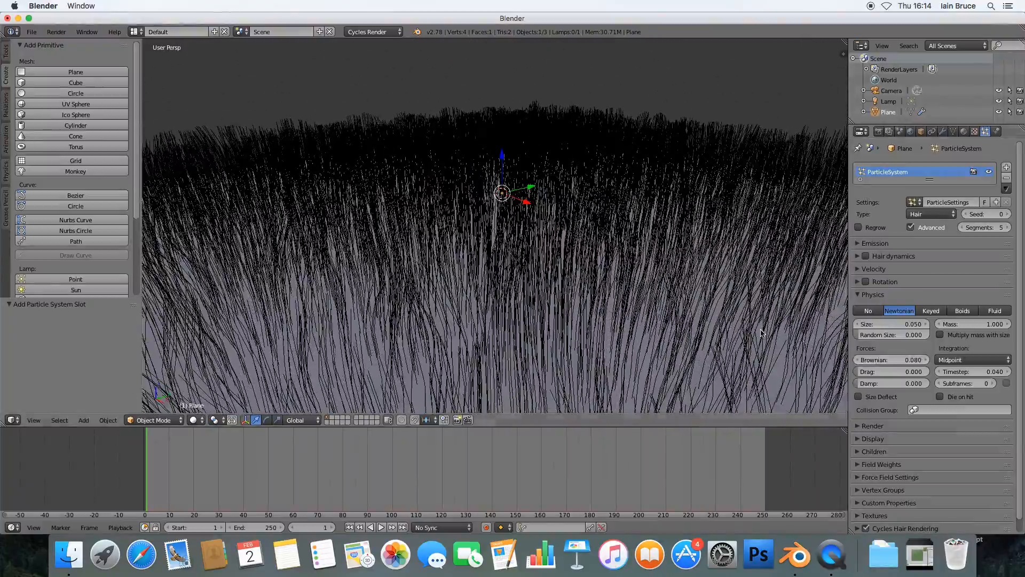
{"action": "scroll", "coordinate": [769, 333], "scroll_direction": "up", "scroll_amount": 3}
{"action": "scroll", "coordinate": [763, 328], "scroll_direction": "down", "scroll_amount": 3}
{"action": "scroll", "coordinate": [747, 315], "scroll_direction": "up", "scroll_amount": 4}
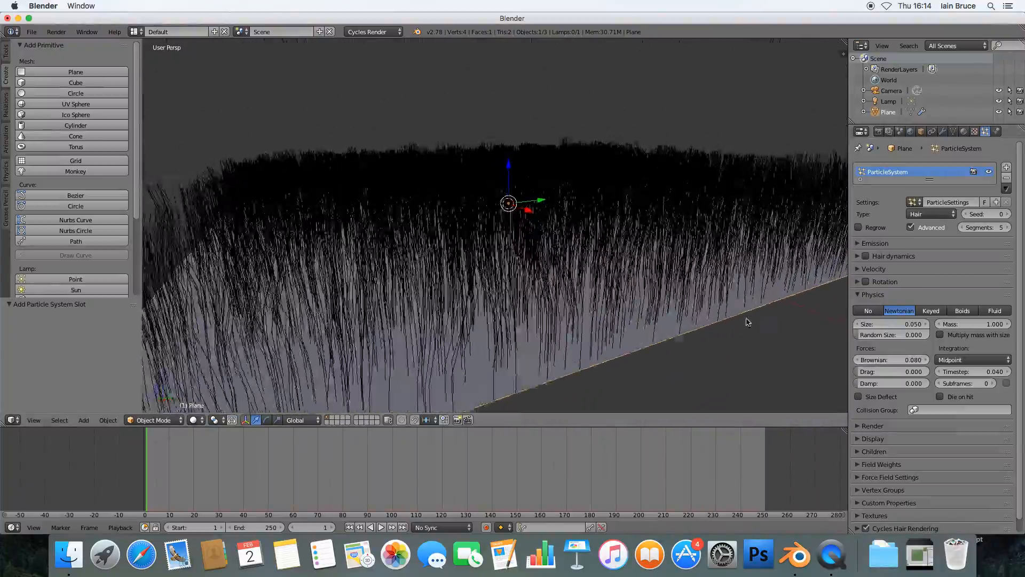
{"action": "scroll", "coordinate": [752, 322], "scroll_direction": "down", "scroll_amount": 5}
Set the random size in the hair particles' physics settings to about 0.096
{"action": "middle_click_drag", "start_coordinate": [696, 301], "coordinate": [771, 305]}
{"action": "left_click_drag", "start_coordinate": [893, 360], "coordinate": [924, 360]}
{"action": "middle_click_drag", "start_coordinate": [779, 291], "coordinate": [757, 310]}
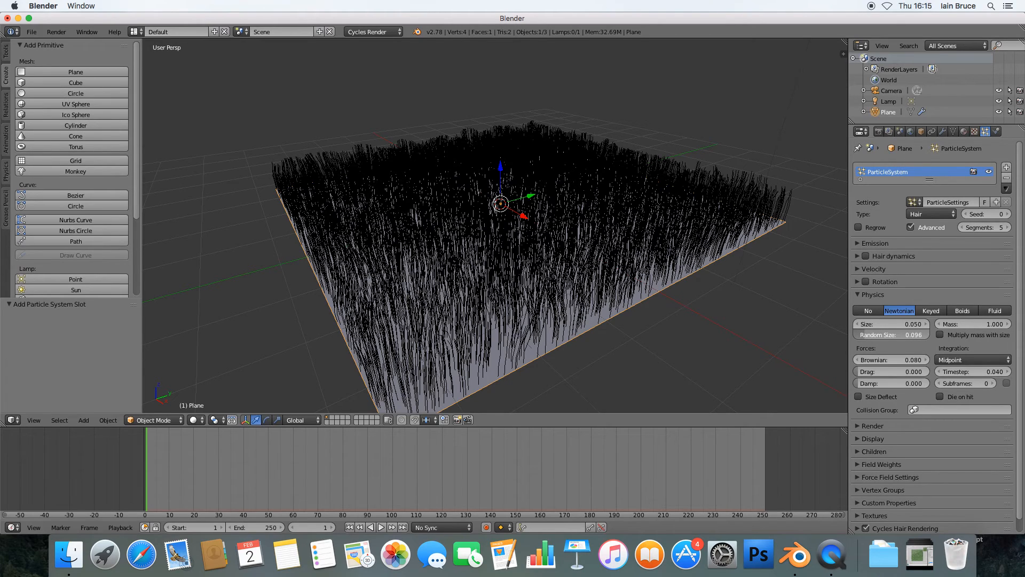
Collapse the physics settings and set the clump effect of the interpolated children to about -0.267
{"action": "left_click", "coordinate": [885, 295]}
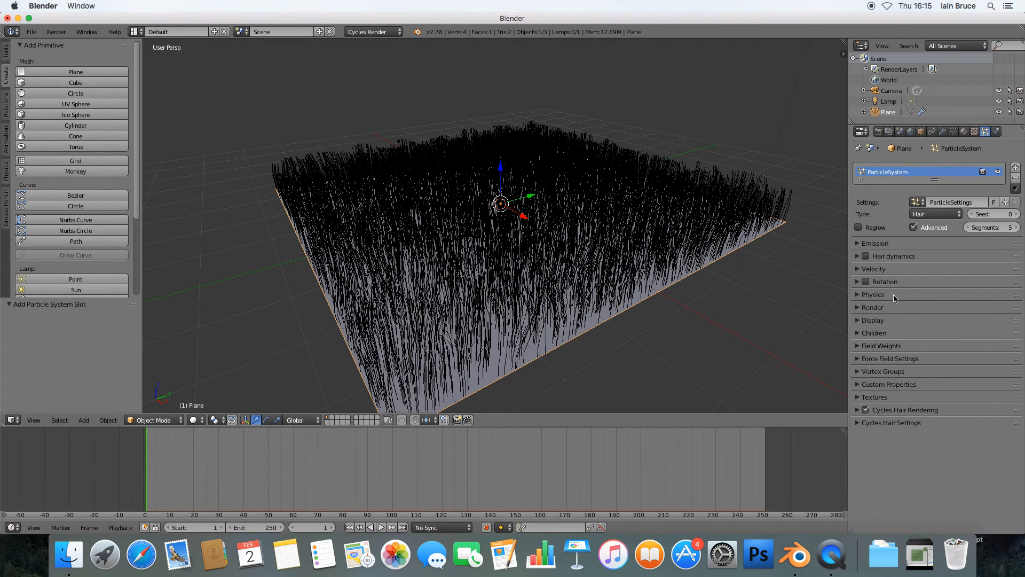
{"action": "left_click", "coordinate": [884, 334]}
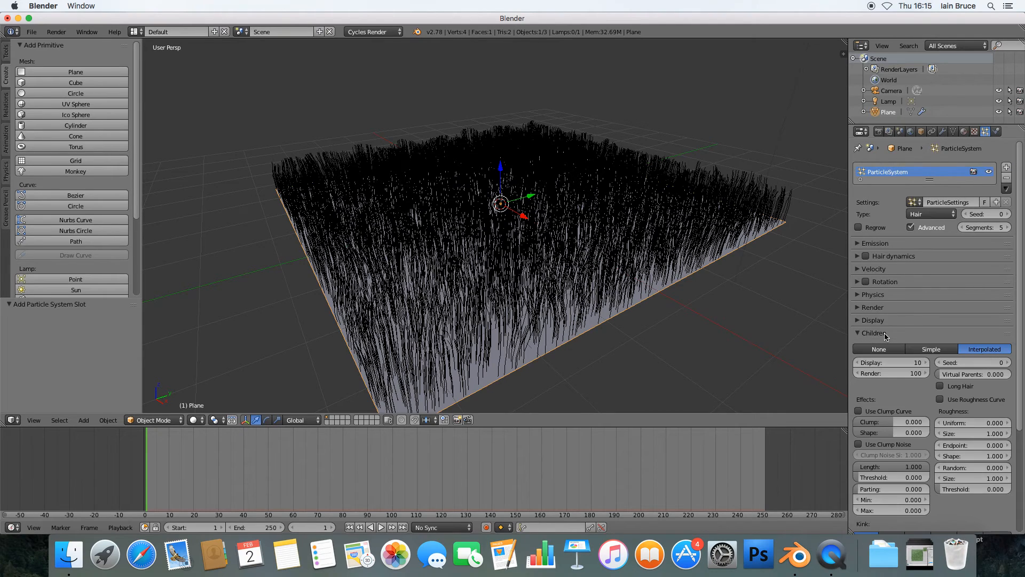
{"action": "scroll", "coordinate": [896, 362], "scroll_direction": "down", "scroll_amount": 4}
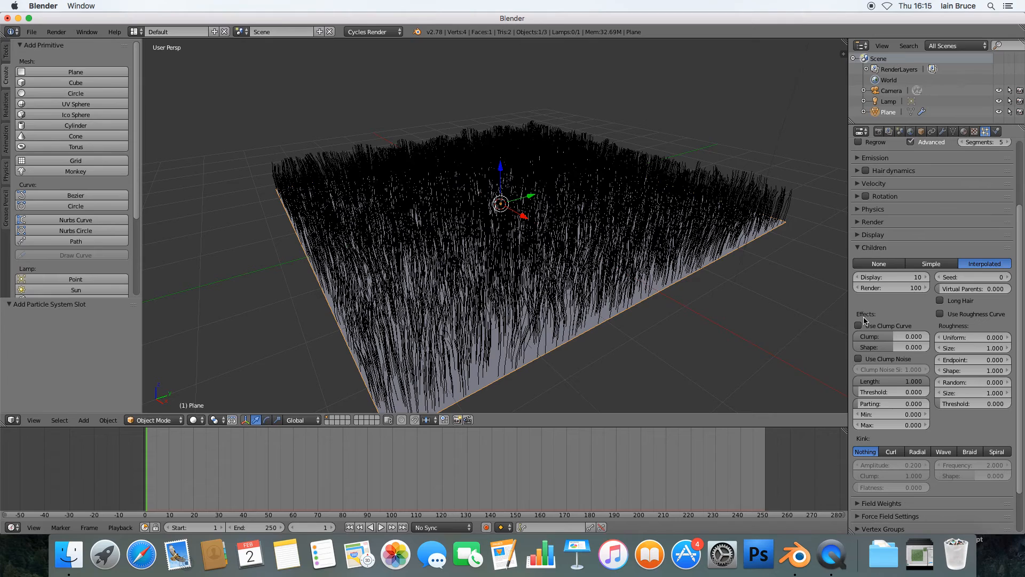
{"action": "left_click_drag", "start_coordinate": [896, 339], "coordinate": [897, 339]}
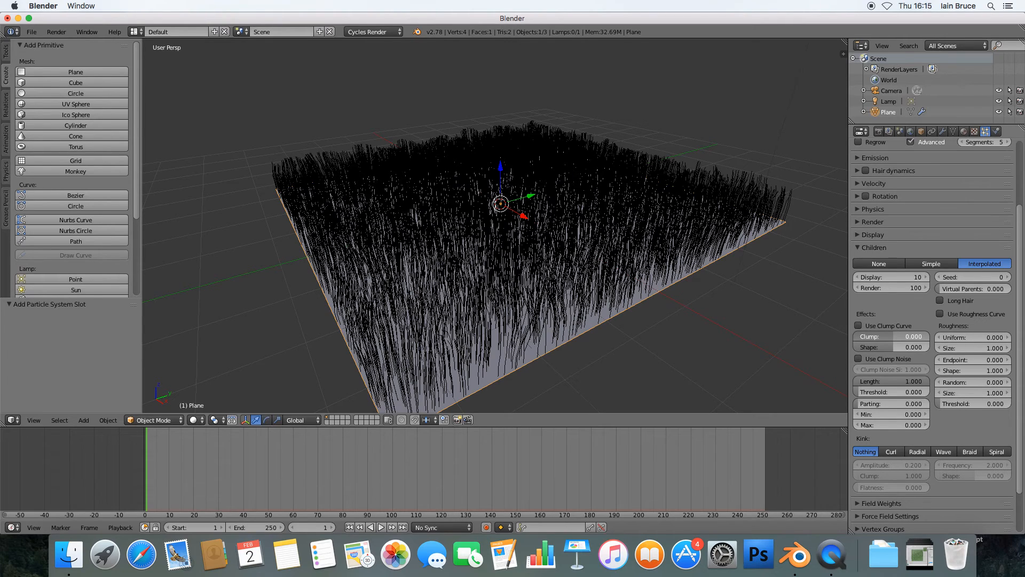
{"action": "left_click", "coordinate": [896, 339]}
{"action": "left_click", "coordinate": [894, 329]}
{"action": "left_click", "coordinate": [897, 330]}
{"action": "left_click_drag", "start_coordinate": [895, 336], "coordinate": [899, 337]}
{"action": "middle_click_drag", "start_coordinate": [706, 290], "coordinate": [720, 278]}
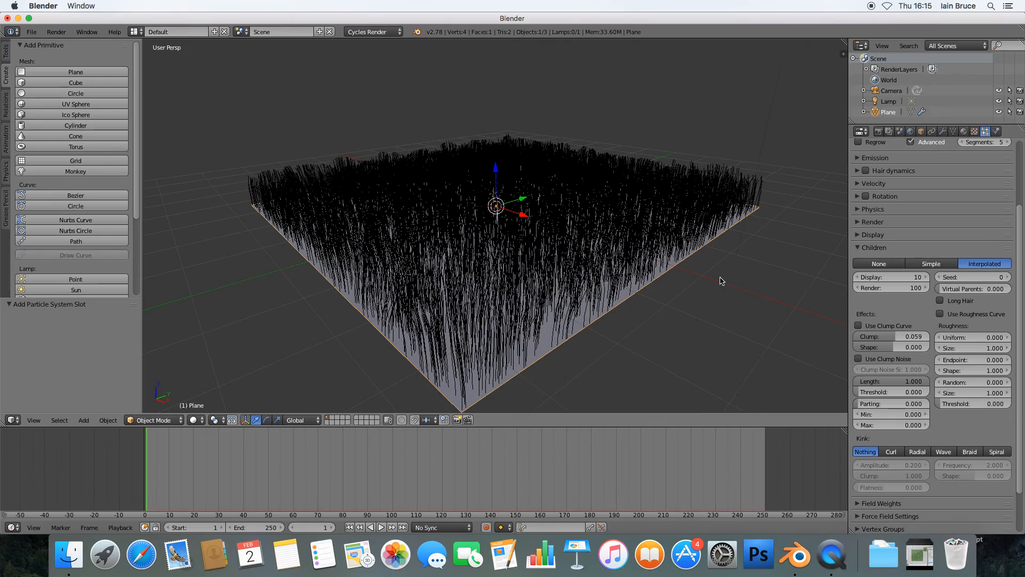
{"action": "mouse_move", "coordinate": [897, 337]}
{"action": "left_mouse_down"}
{"action": "mouse_move", "coordinate": [932, 336]}
{"action": "mouse_move", "coordinate": [861, 337]}
{"action": "mouse_move", "coordinate": [888, 337]}
{"action": "left_mouse_up"}
{"action": "middle_click_drag", "start_coordinate": [736, 308], "coordinate": [731, 310]}
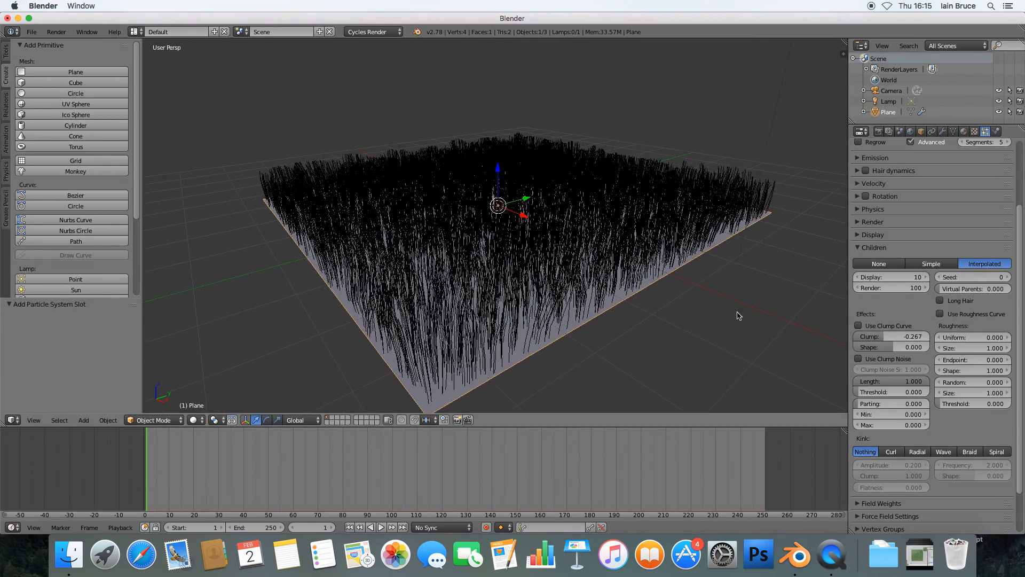
Set the children's uniform roughness to 0.007, clump shape to 0.059 and random roughness to 0.012
{"action": "left_click_drag", "start_coordinate": [966, 339], "coordinate": [966, 339]}
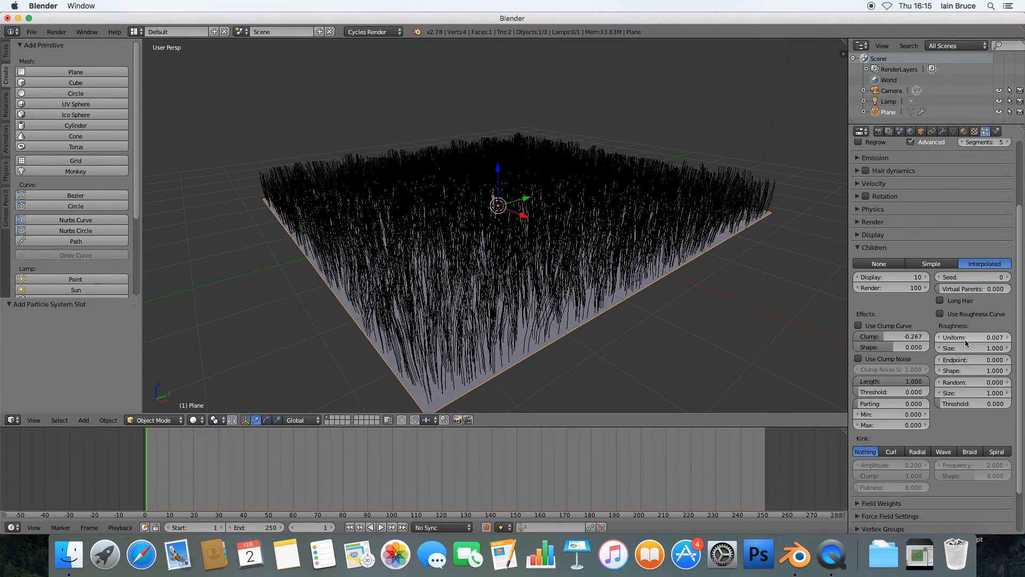
{"action": "left_click_drag", "start_coordinate": [888, 347], "coordinate": [895, 347]}
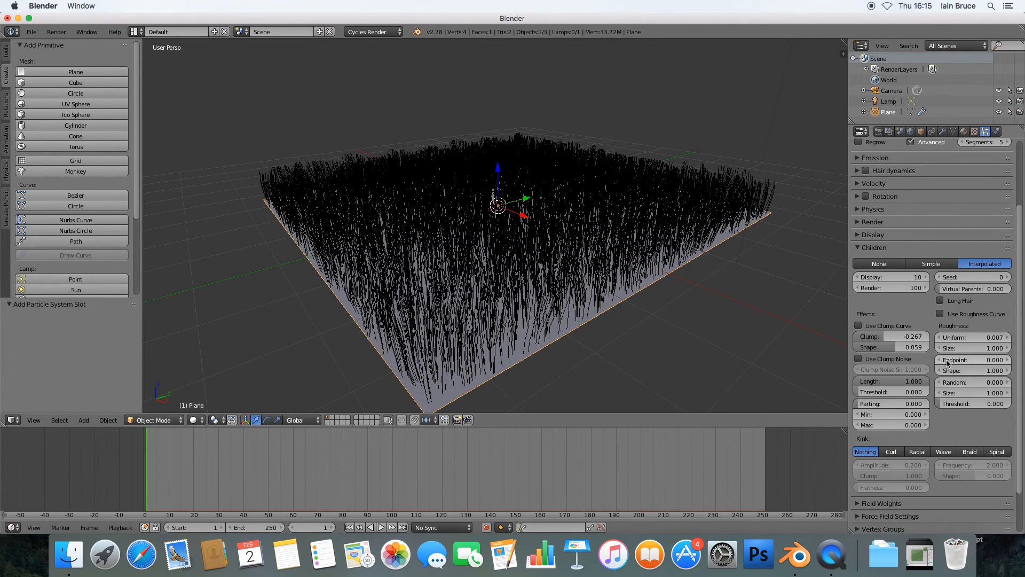
{"action": "left_click_drag", "start_coordinate": [956, 382], "coordinate": [966, 383]}
{"action": "middle_click_drag", "start_coordinate": [687, 297], "coordinate": [738, 290]}
{"action": "scroll", "coordinate": [572, 281], "scroll_direction": "down", "scroll_amount": 2}
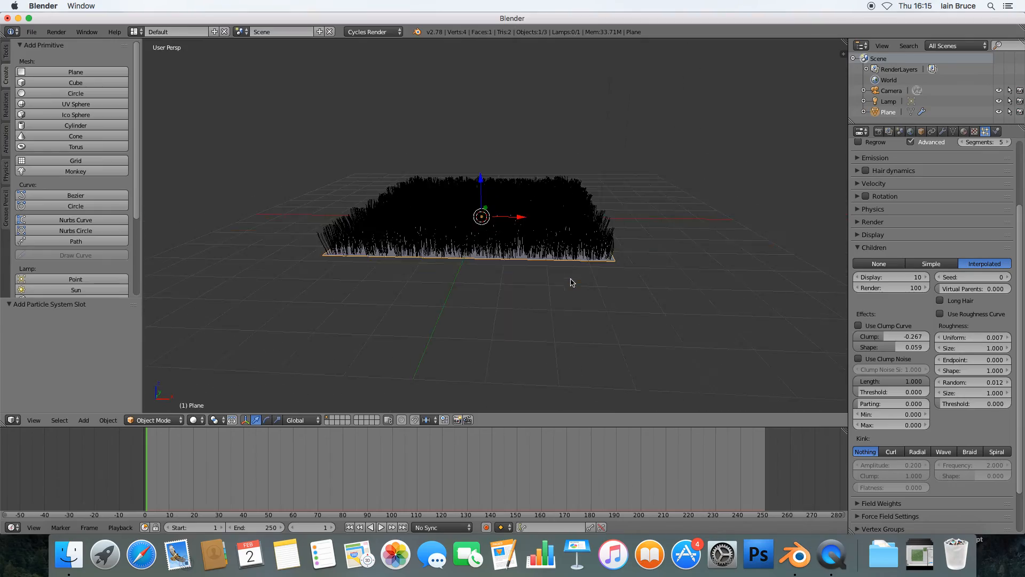
{"action": "scroll", "coordinate": [572, 283], "scroll_direction": "up", "scroll_amount": 7}
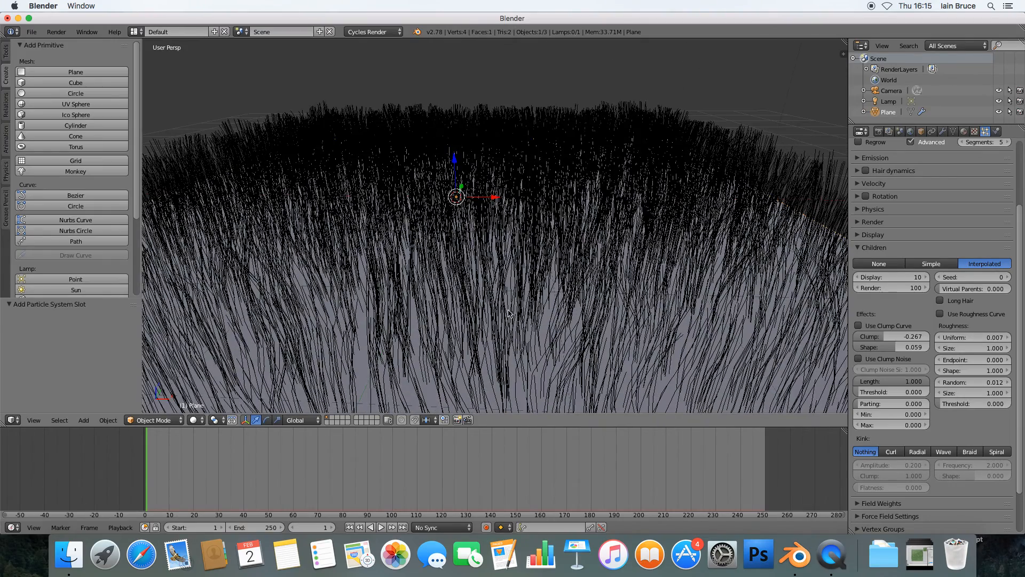
Create a new material for the plane and set its diffuse colour to a dark green
{"action": "left_click", "coordinate": [964, 131]}
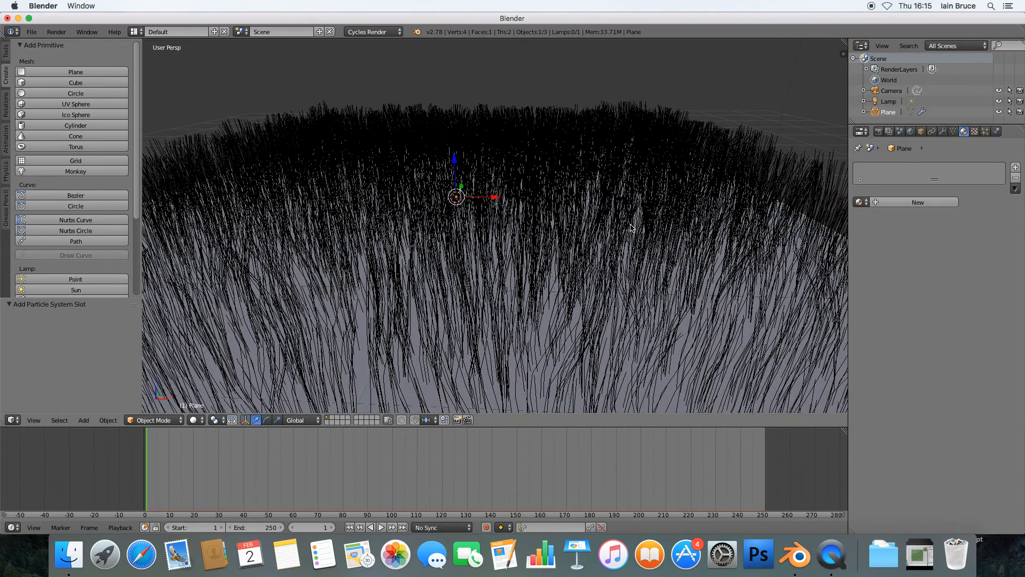
{"action": "left_click", "coordinate": [929, 202]}
{"action": "left_click", "coordinate": [948, 279]}
{"action": "left_click_drag", "start_coordinate": [949, 161], "coordinate": [915, 167]}
{"action": "left_click_drag", "start_coordinate": [1001, 175], "coordinate": [1001, 183]}
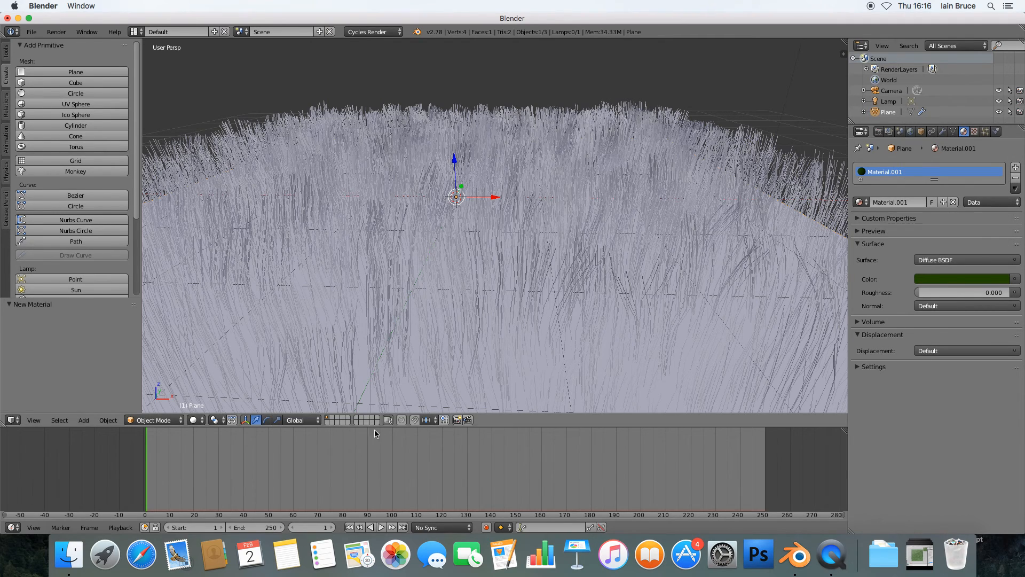
Switch the viewport to rendered shading and enable ambient occlusion in the world settings
{"action": "left_click", "coordinate": [194, 419]}
{"action": "left_click", "coordinate": [222, 347]}
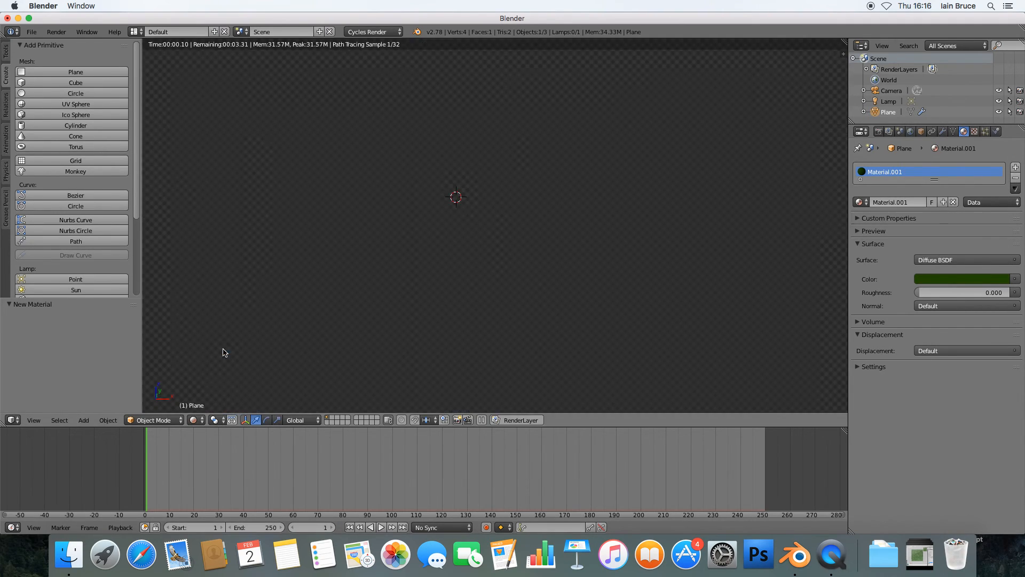
{"action": "left_click", "coordinate": [912, 134]}
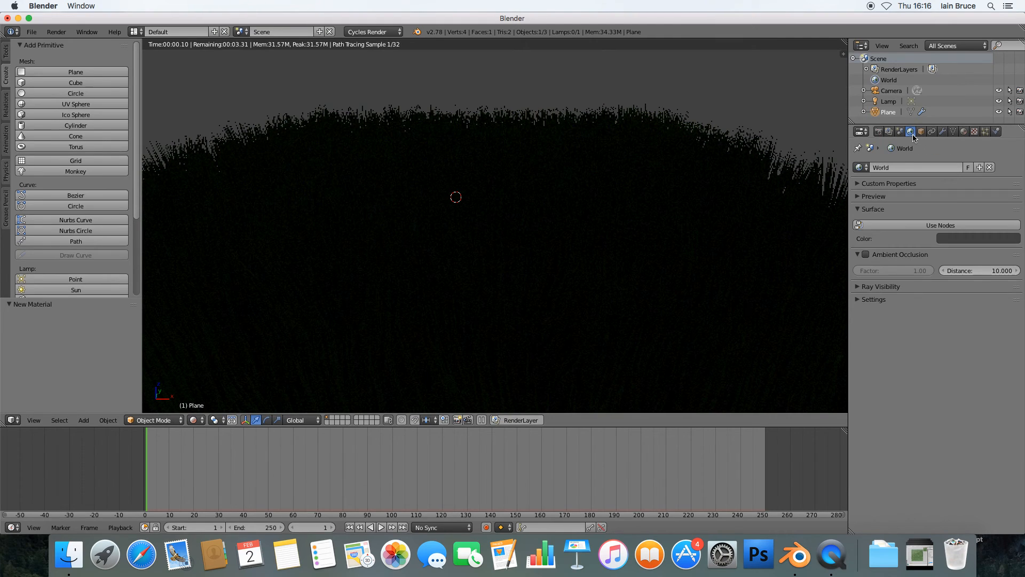
{"action": "left_click", "coordinate": [876, 255]}
{"action": "left_click", "coordinate": [867, 255]}
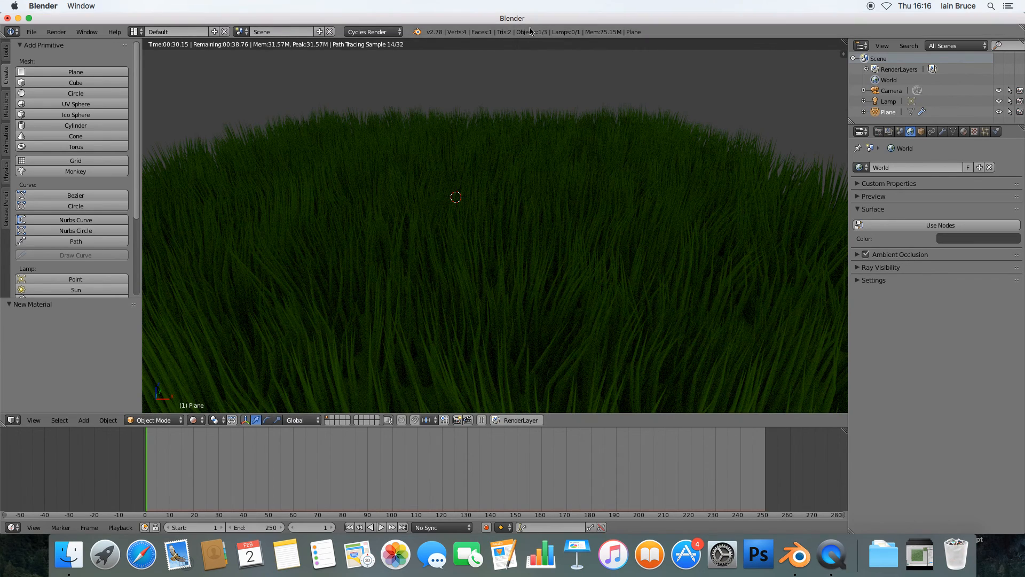
Preview the grass in rendered shading from a low side view, using solid shading while changing the viewpoint
{"action": "left_click", "coordinate": [197, 419]}
{"action": "left_click", "coordinate": [217, 383]}
{"action": "middle_click_drag", "start_coordinate": [299, 369], "coordinate": [308, 346]}
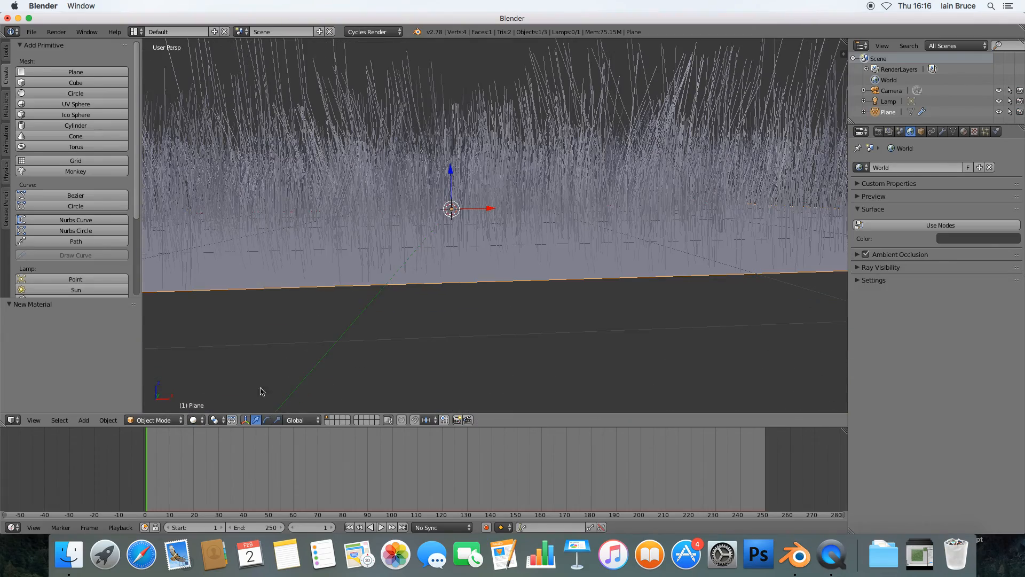
{"action": "left_click", "coordinate": [197, 419]}
{"action": "left_click", "coordinate": [221, 350]}
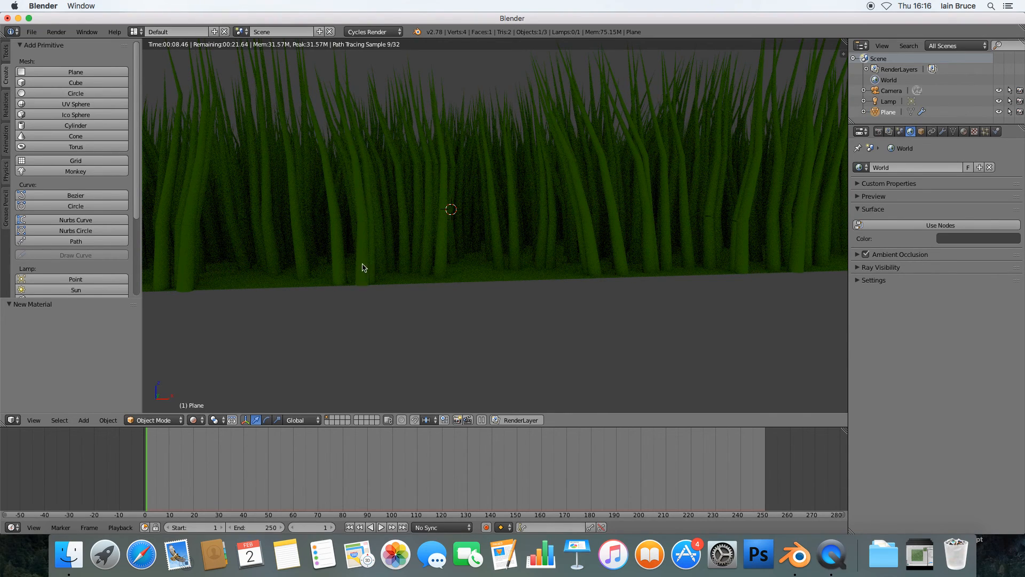
Expand the Cycles hair settings of the particle system and set the root thickness to 0.04
{"action": "left_click", "coordinate": [985, 132]}
{"action": "scroll", "coordinate": [936, 323], "scroll_direction": "up", "scroll_amount": 4}
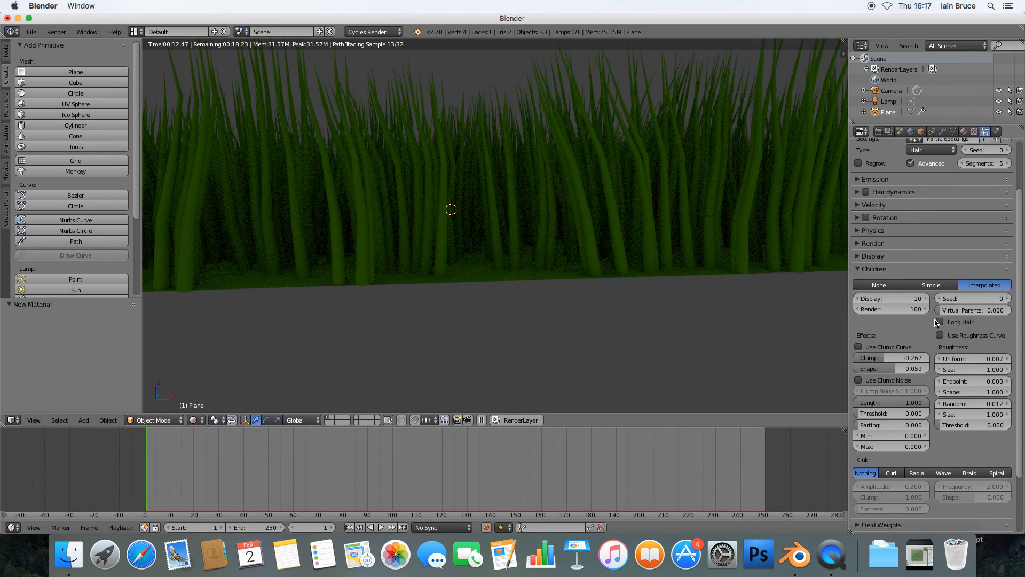
{"action": "scroll", "coordinate": [936, 323], "scroll_direction": "down", "scroll_amount": 6}
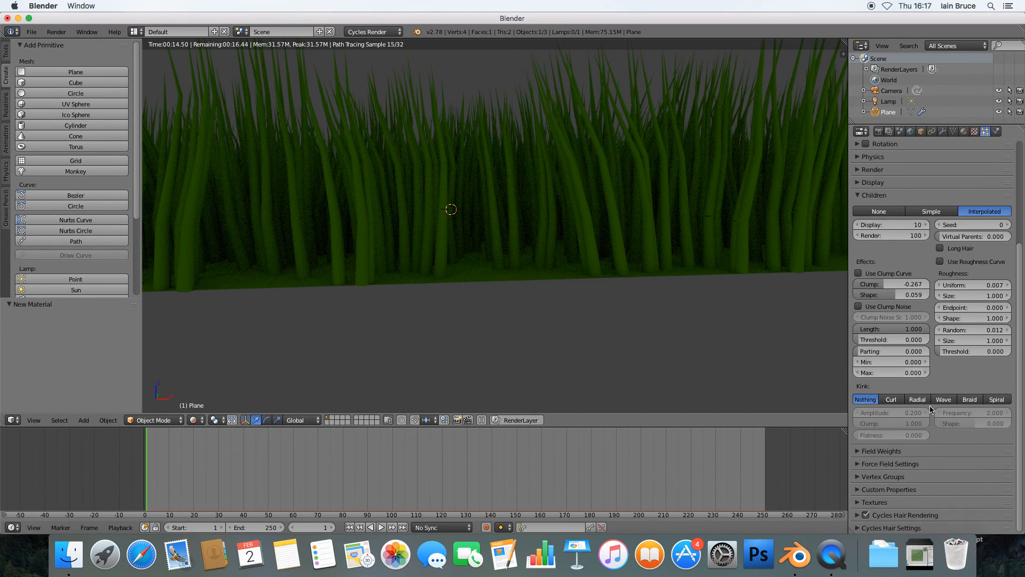
{"action": "left_click", "coordinate": [891, 528]}
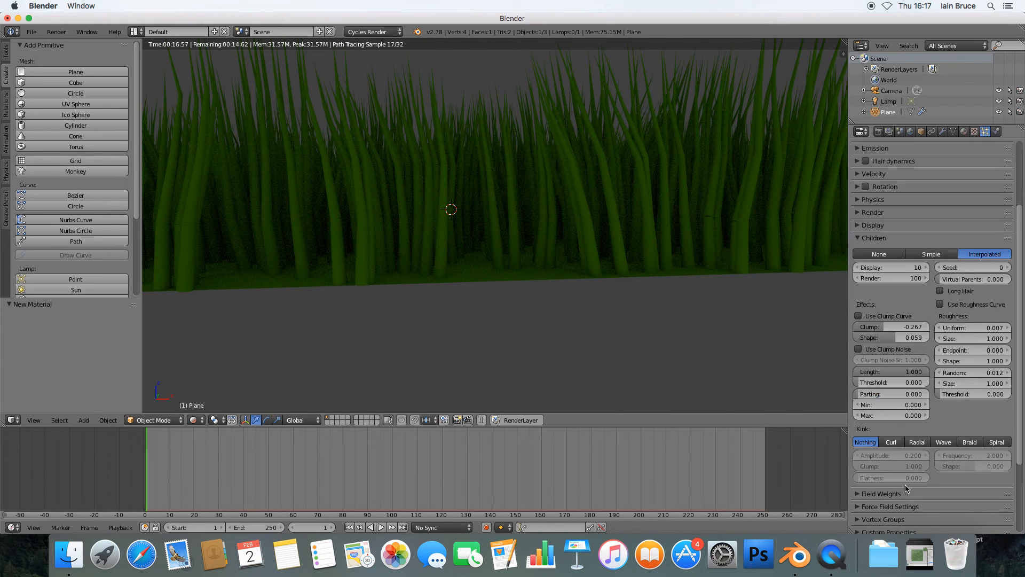
{"action": "scroll", "coordinate": [906, 487], "scroll_direction": "down", "scroll_amount": 3}
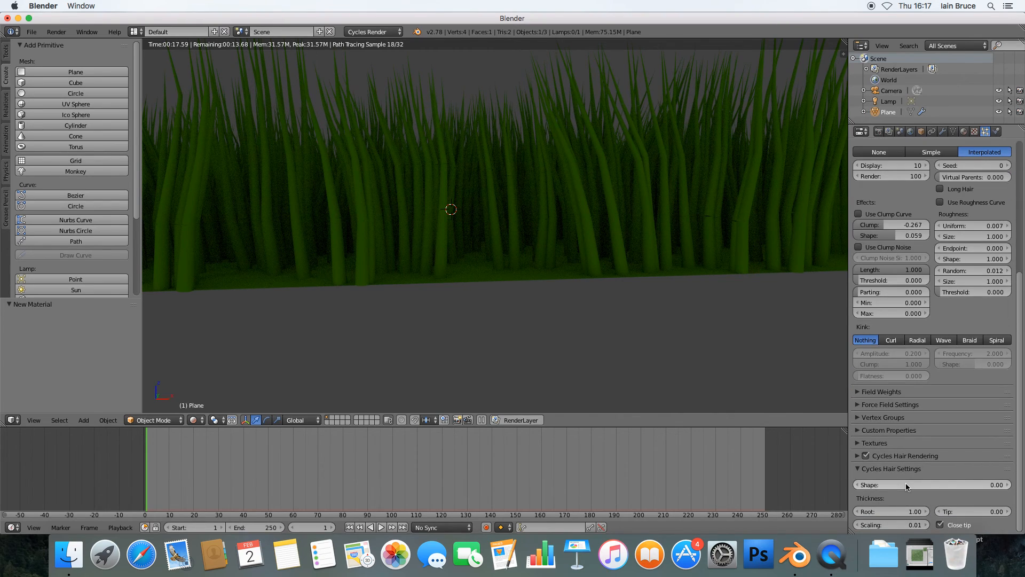
{"action": "left_click", "coordinate": [889, 512]}
{"action": "type", "text": "0.04"}
{"action": "key", "text": "Return"}
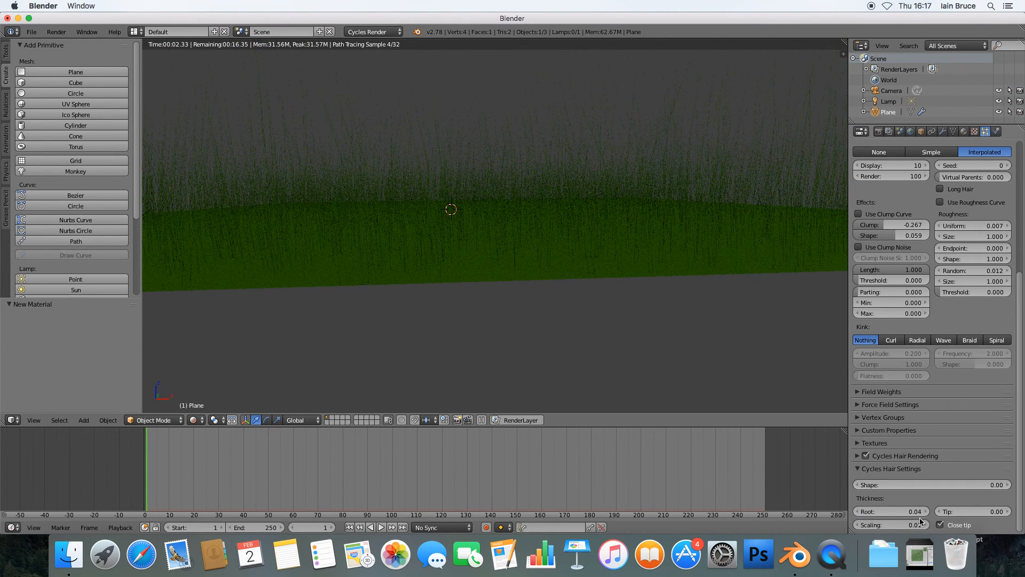
Set the hair root thickness to 0.1 and check the rendered grass blades up close
{"action": "left_click", "coordinate": [899, 514]}
{"action": "type", "text": "0.1"}
{"action": "key", "text": "Return"}
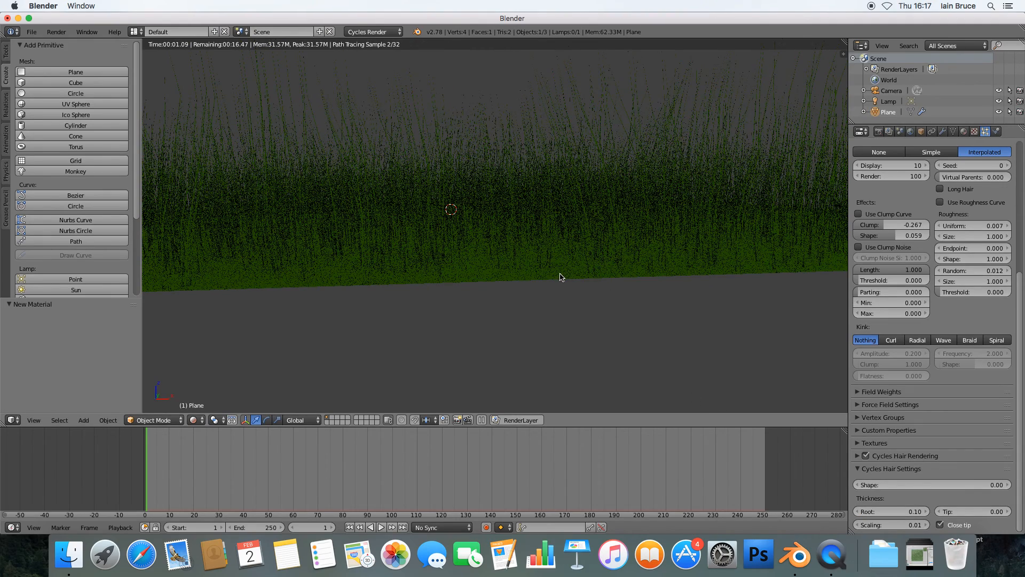
{"action": "scroll", "coordinate": [557, 275], "scroll_direction": "up", "scroll_amount": 5}
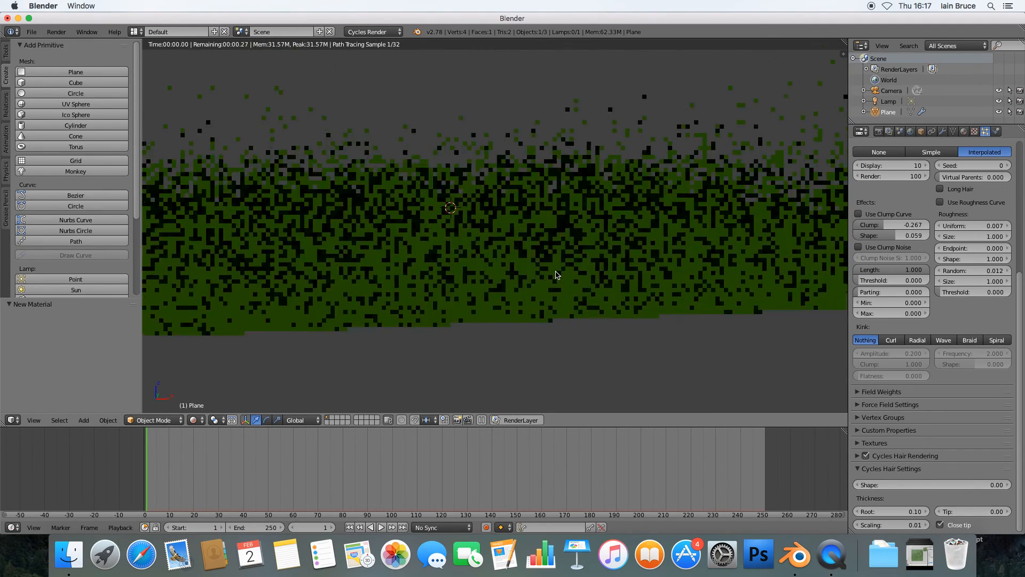
{"action": "scroll", "coordinate": [556, 276], "scroll_direction": "up", "scroll_amount": 2}
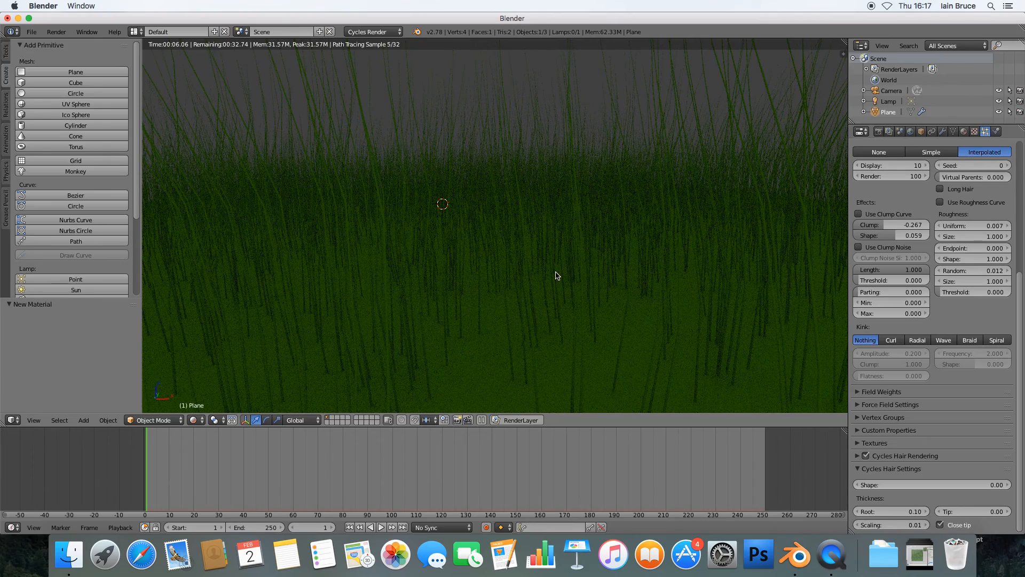
{"action": "scroll", "coordinate": [552, 261], "scroll_direction": "down", "scroll_amount": 4}
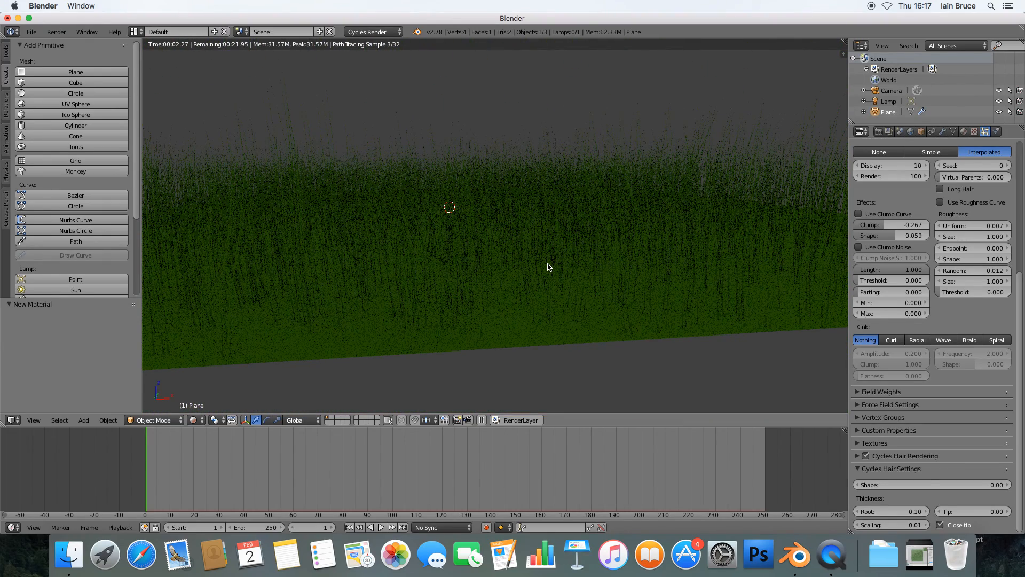
{"action": "scroll", "coordinate": [526, 259], "scroll_direction": "up", "scroll_amount": 4}
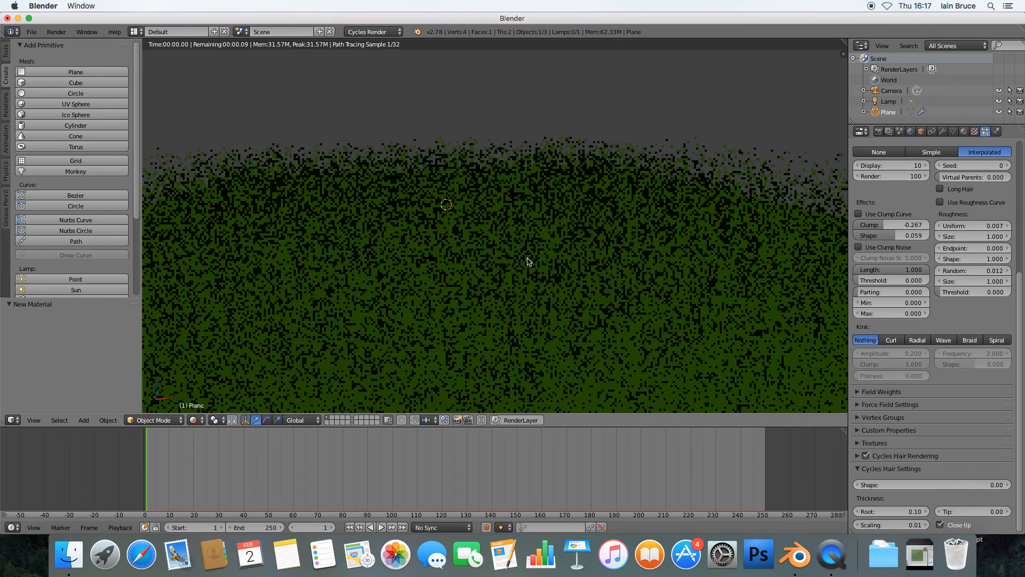
{"action": "scroll", "coordinate": [528, 261], "scroll_direction": "up", "scroll_amount": 2}
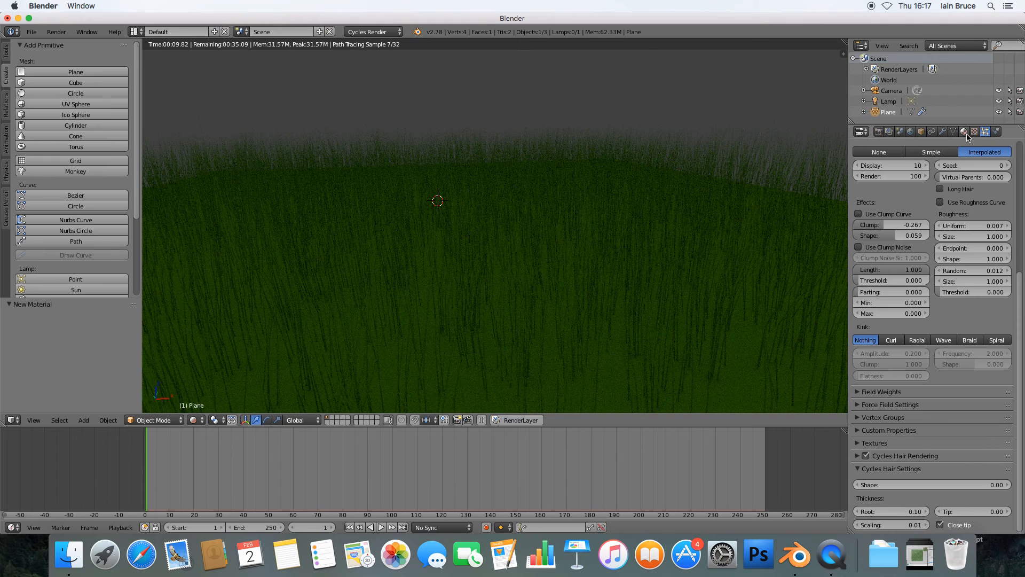
Collapse the children and Cycles hair sections of the particle settings
{"action": "scroll", "coordinate": [961, 251], "scroll_direction": "up", "scroll_amount": 8}
{"action": "left_click", "coordinate": [873, 265]}
{"action": "left_click", "coordinate": [894, 356]}
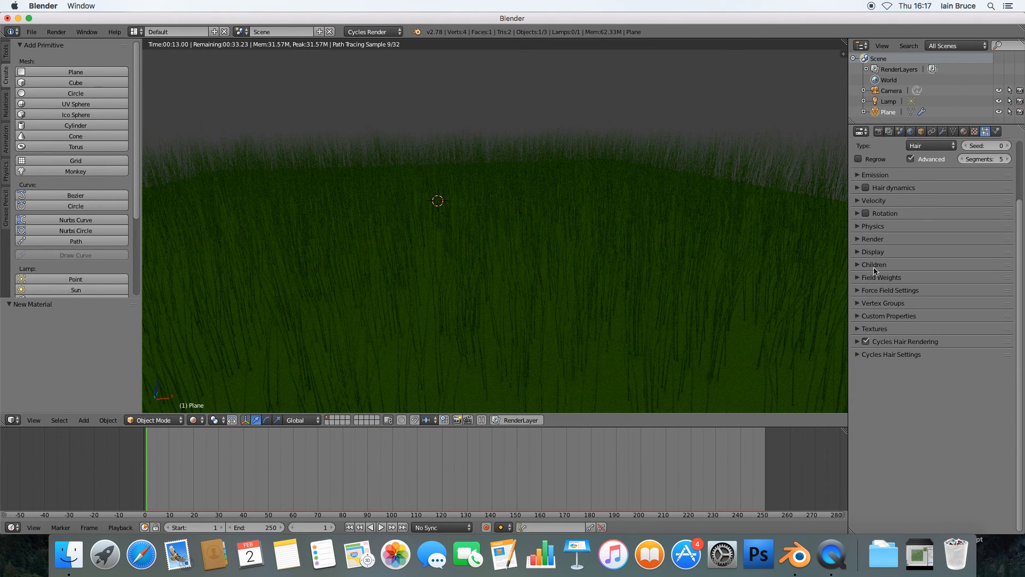
{"action": "scroll", "coordinate": [929, 208], "scroll_direction": "up", "scroll_amount": 3}
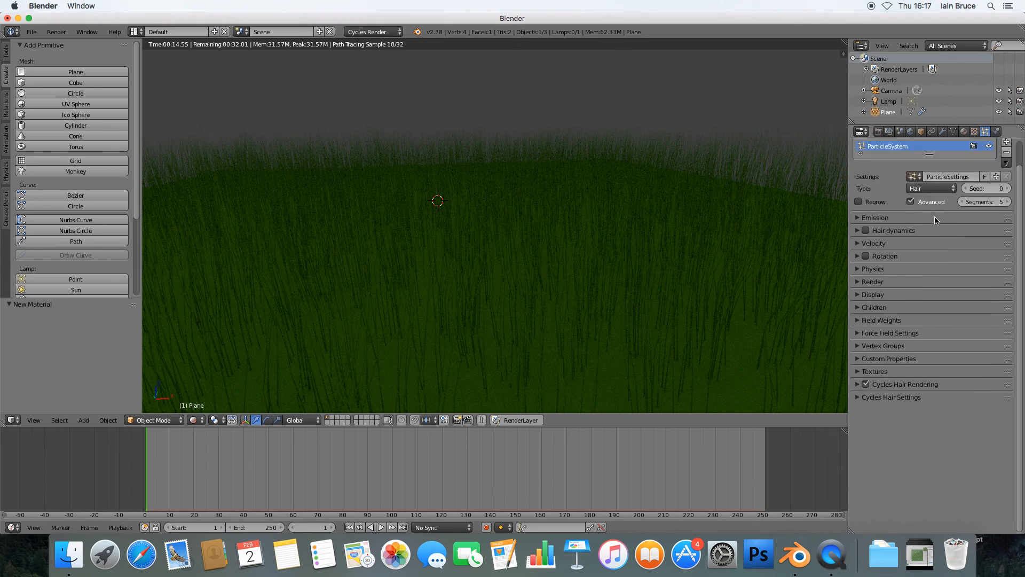
Add a second material slot to the plane with a new dark brown diffuse material
{"action": "left_click", "coordinate": [967, 132]}
{"action": "left_click", "coordinate": [1015, 167]}
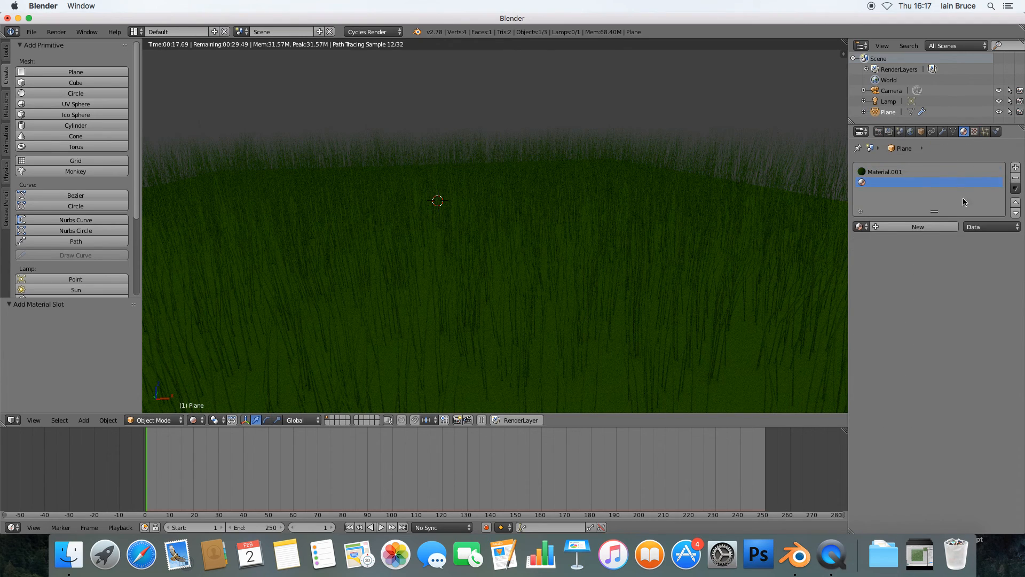
{"action": "left_click", "coordinate": [909, 230]}
{"action": "left_click", "coordinate": [962, 304]}
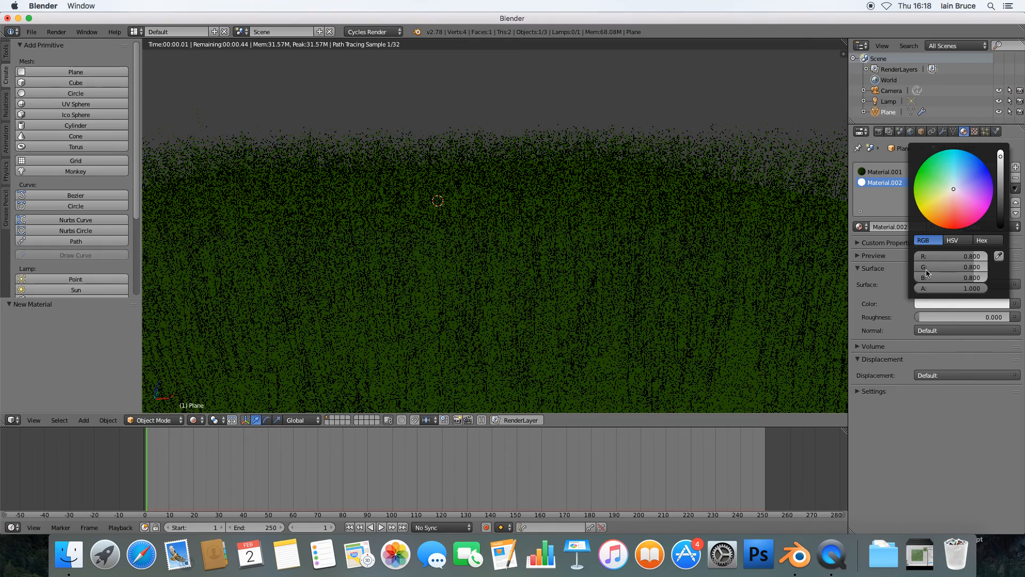
{"action": "left_click", "coordinate": [941, 217]}
{"action": "left_click", "coordinate": [1001, 212]}
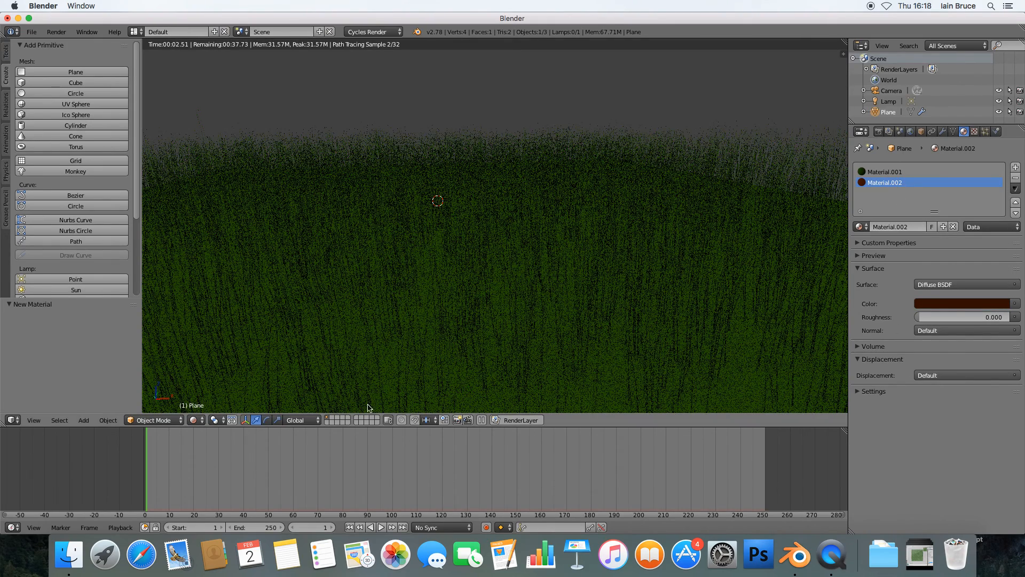
Assign the dark brown material to the plane's face in Edit Mode, with the viewport in solid shading
{"action": "left_click", "coordinate": [896, 172]}
{"action": "left_click", "coordinate": [893, 183]}
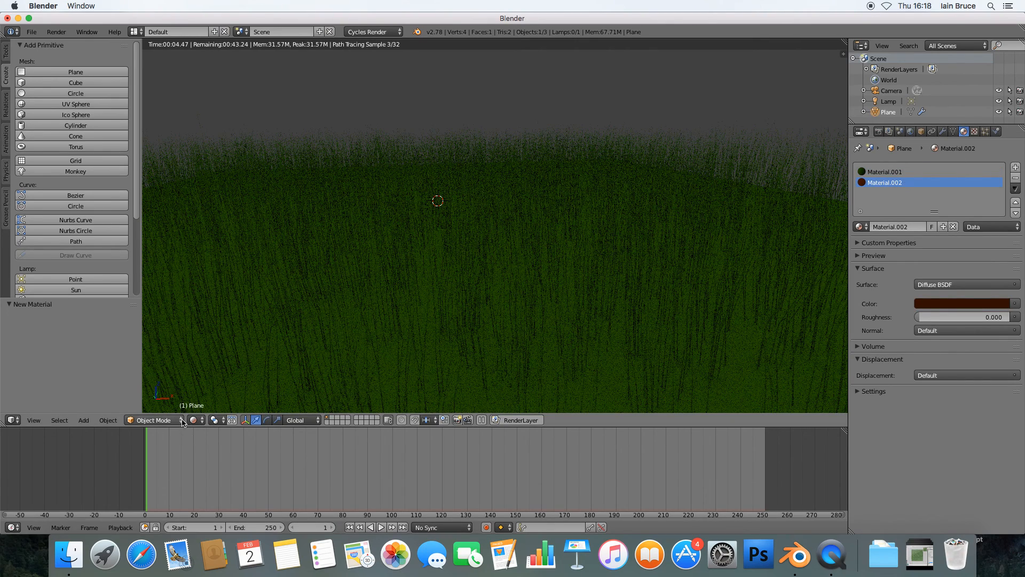
{"action": "left_click", "coordinate": [158, 421]}
{"action": "left_click", "coordinate": [172, 399]}
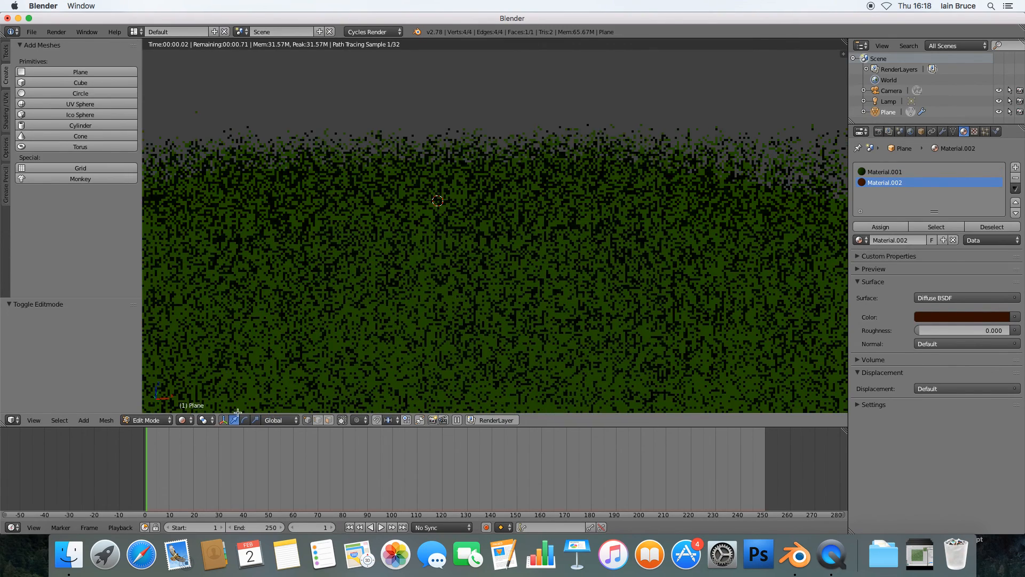
{"action": "left_click", "coordinate": [193, 420]}
{"action": "left_click", "coordinate": [213, 384]}
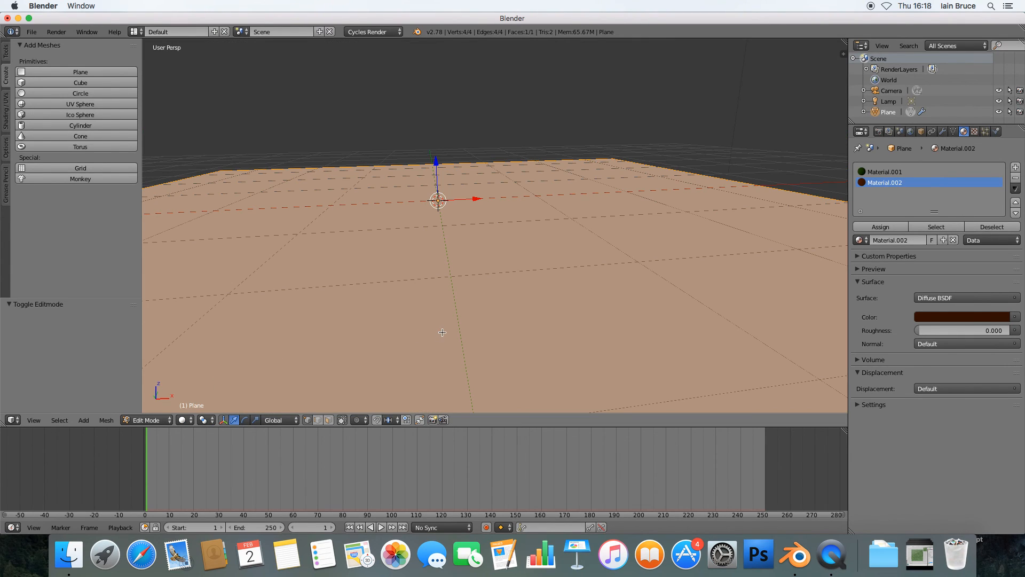
{"action": "left_click", "coordinate": [890, 228]}
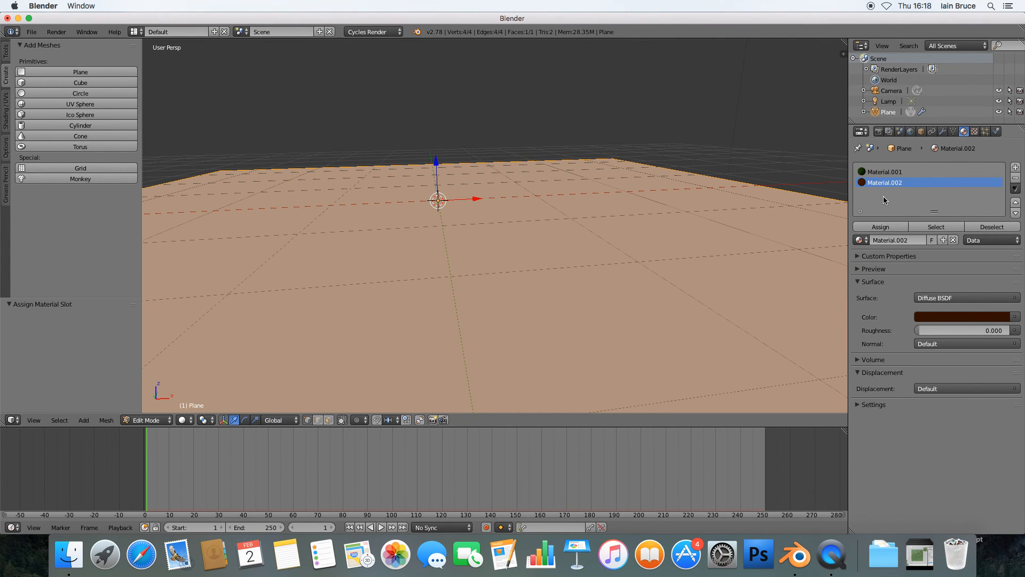
Return to Object Mode and preview the green grass on brown soil in rendered shading
{"action": "left_click", "coordinate": [155, 421]}
{"action": "left_click", "coordinate": [165, 406]}
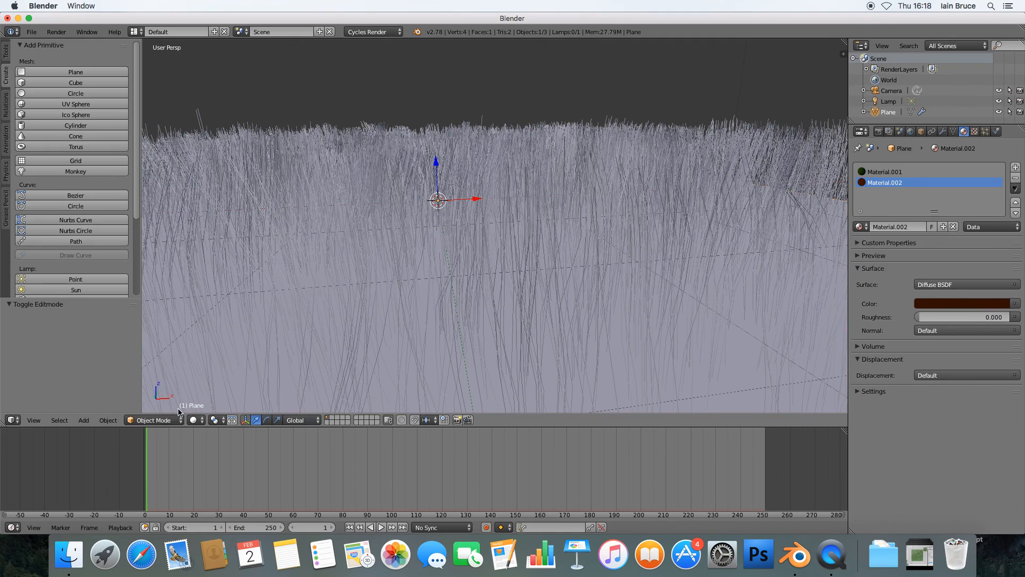
{"action": "left_click", "coordinate": [193, 420]}
{"action": "left_click", "coordinate": [225, 346]}
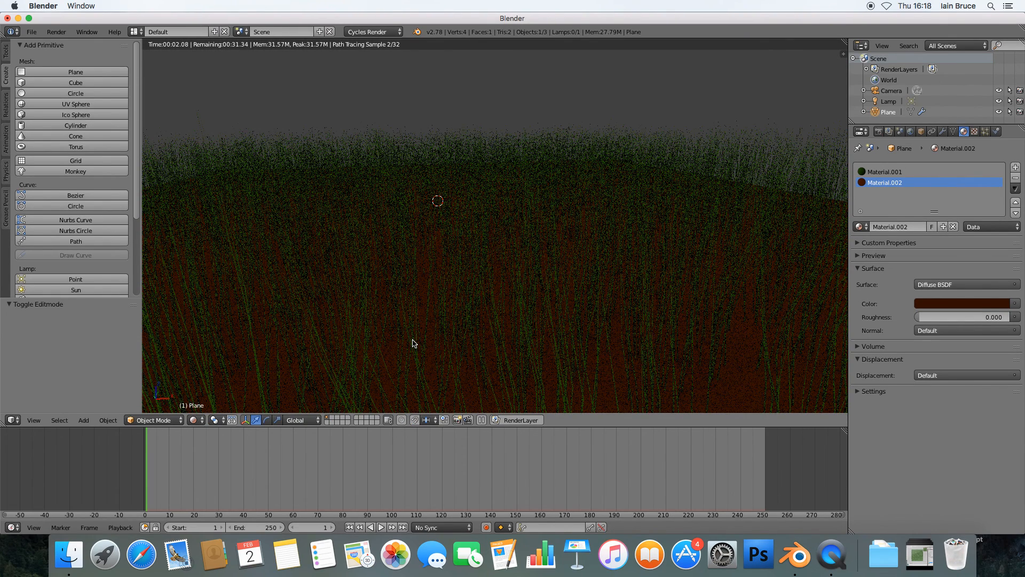
Set the display amount of the particle system's interpolated children to 100
{"action": "left_click", "coordinate": [985, 131]}
{"action": "left_click", "coordinate": [879, 245]}
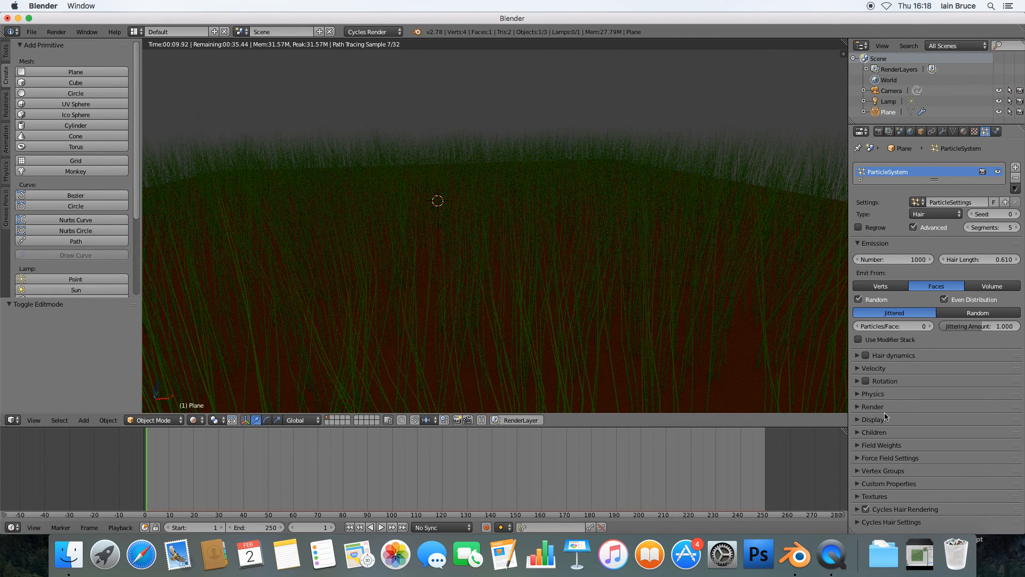
{"action": "left_click", "coordinate": [887, 432]}
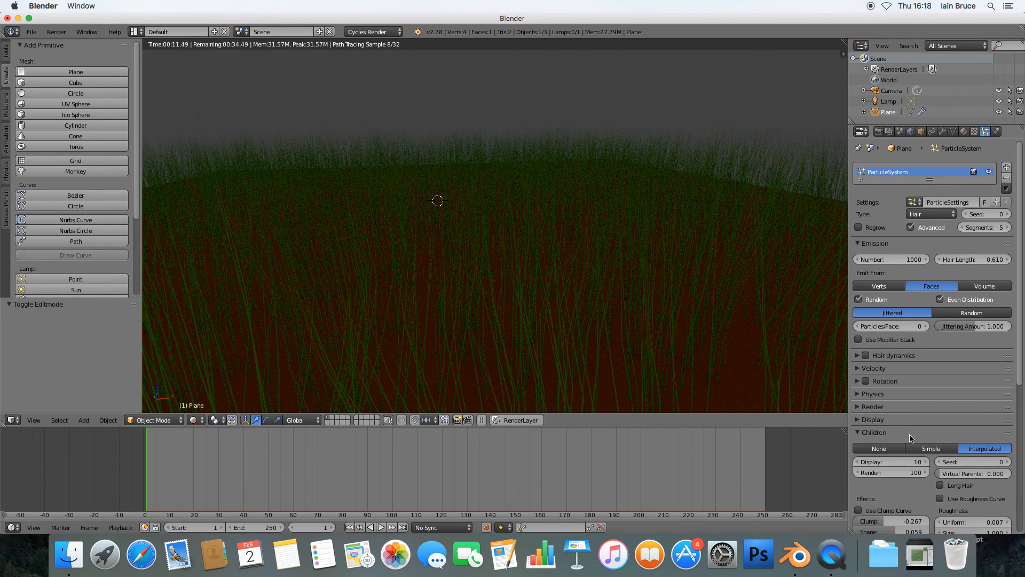
{"action": "scroll", "coordinate": [899, 427], "scroll_direction": "down", "scroll_amount": 2}
{"action": "left_click", "coordinate": [900, 427]}
{"action": "left_click", "coordinate": [897, 420]}
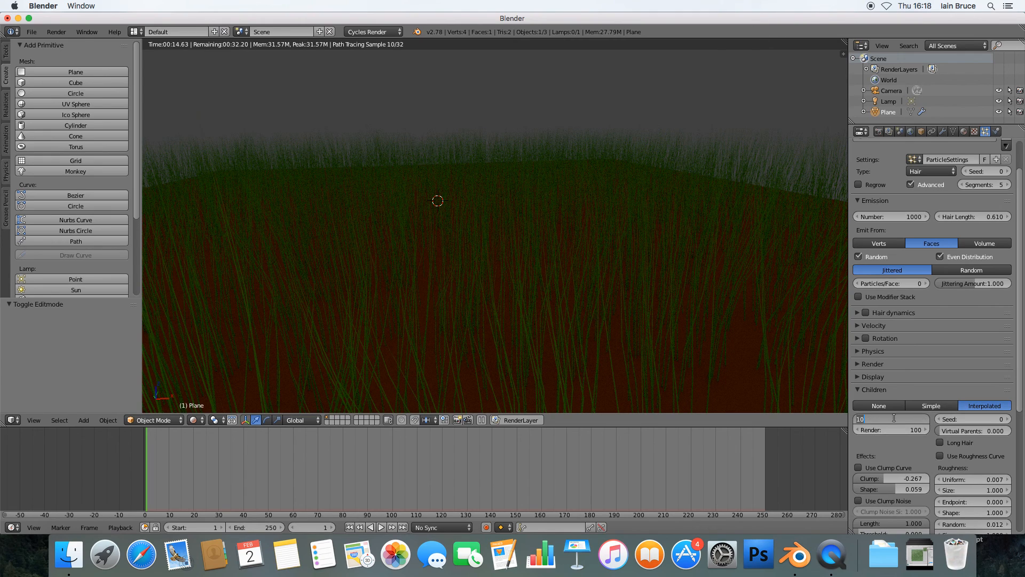
{"action": "type", "text": "100"}
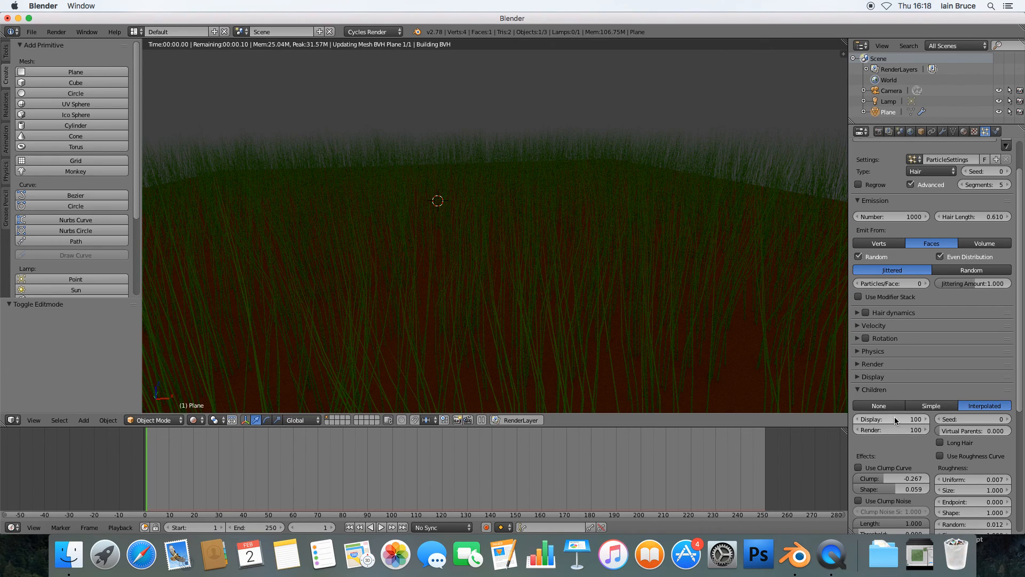
{"action": "key", "text": "Return"}
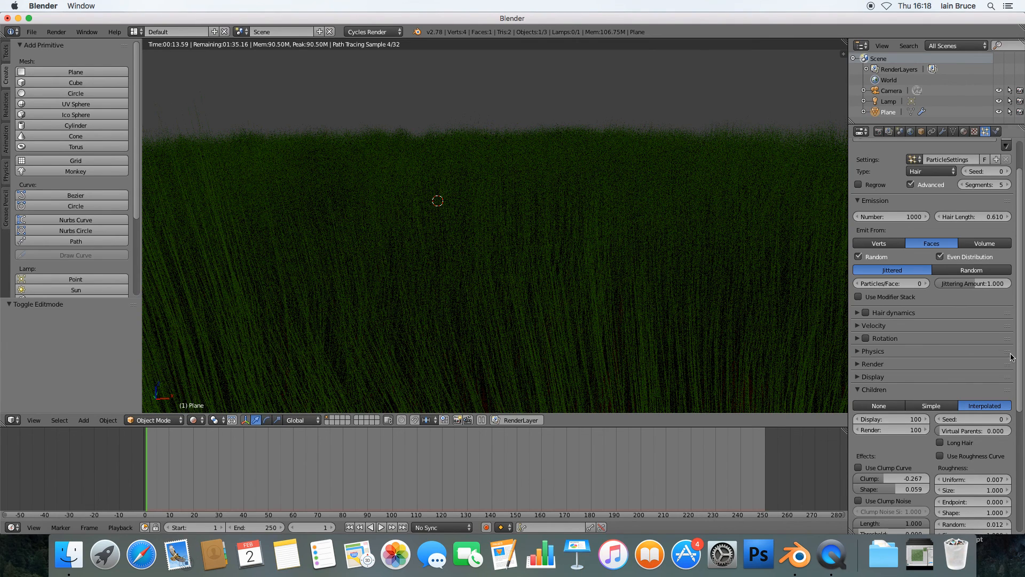
Switch the viewport to solid shading and view the dense grass from a different angle, with the children's kink options in view
{"action": "scroll", "coordinate": [975, 401], "scroll_direction": "down", "scroll_amount": 2}
{"action": "scroll", "coordinate": [976, 400], "scroll_direction": "down", "scroll_amount": 6}
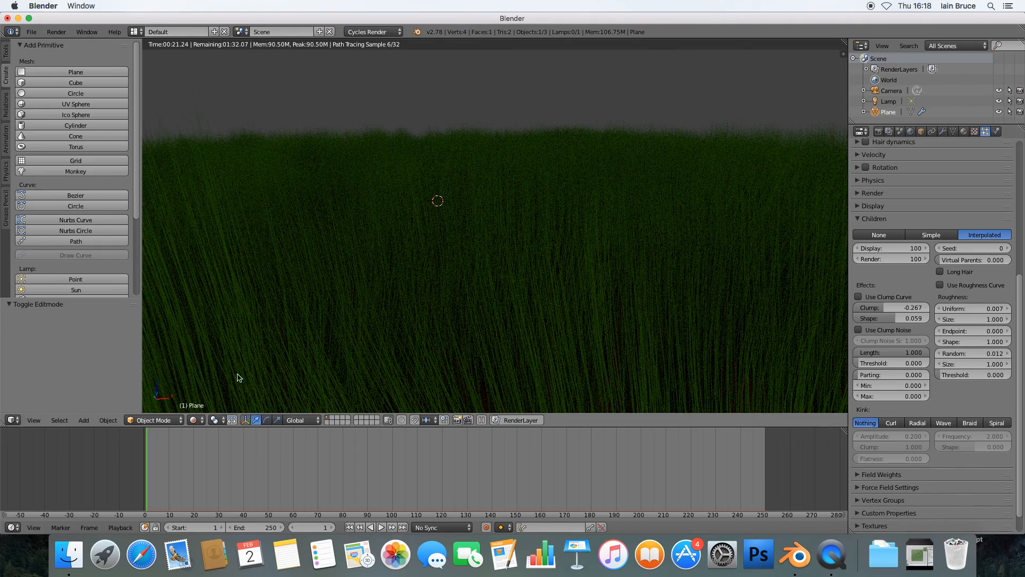
{"action": "left_click", "coordinate": [197, 420]}
{"action": "left_click", "coordinate": [210, 384]}
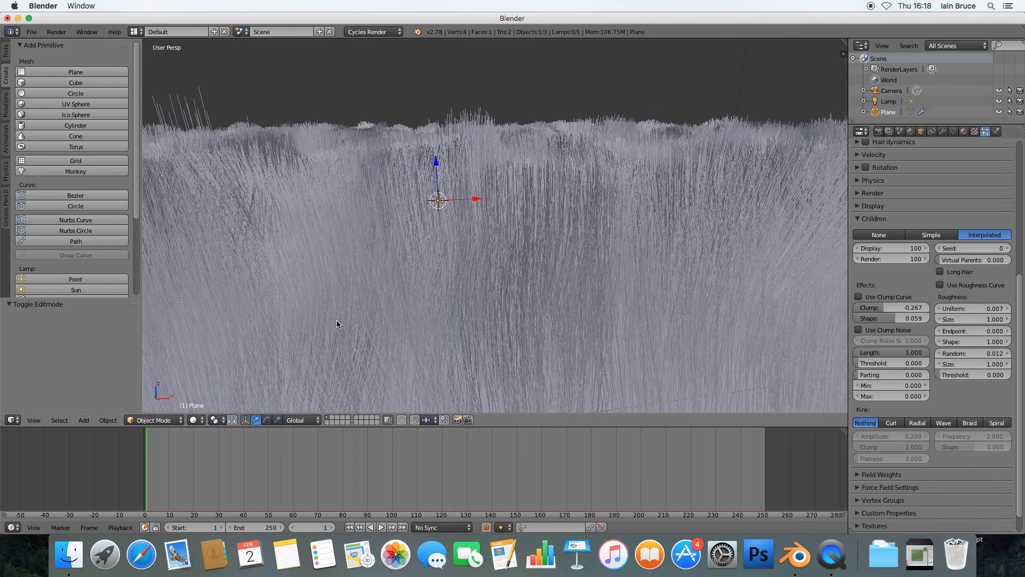
{"action": "middle_click_drag", "start_coordinate": [356, 332], "coordinate": [426, 344]}
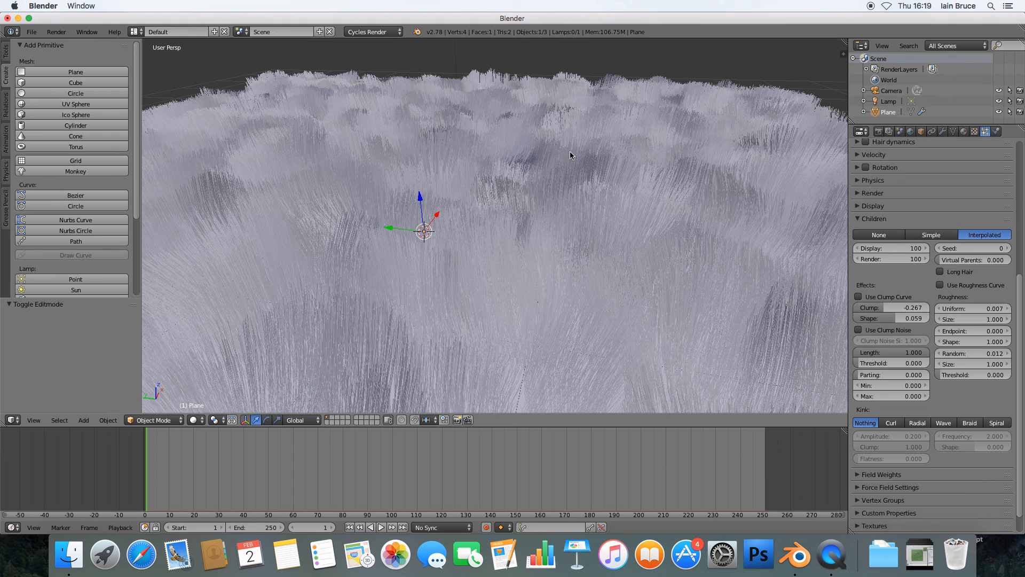
Try the Curl, Radial, Wave, Braid and Spiral kink types on the grass children
{"action": "left_click", "coordinate": [900, 425]}
{"action": "middle_click_drag", "start_coordinate": [576, 339], "coordinate": [651, 365]}
{"action": "left_click", "coordinate": [917, 422]}
{"action": "middle_click_drag", "start_coordinate": [633, 299], "coordinate": [707, 297]}
{"action": "left_click", "coordinate": [944, 424]}
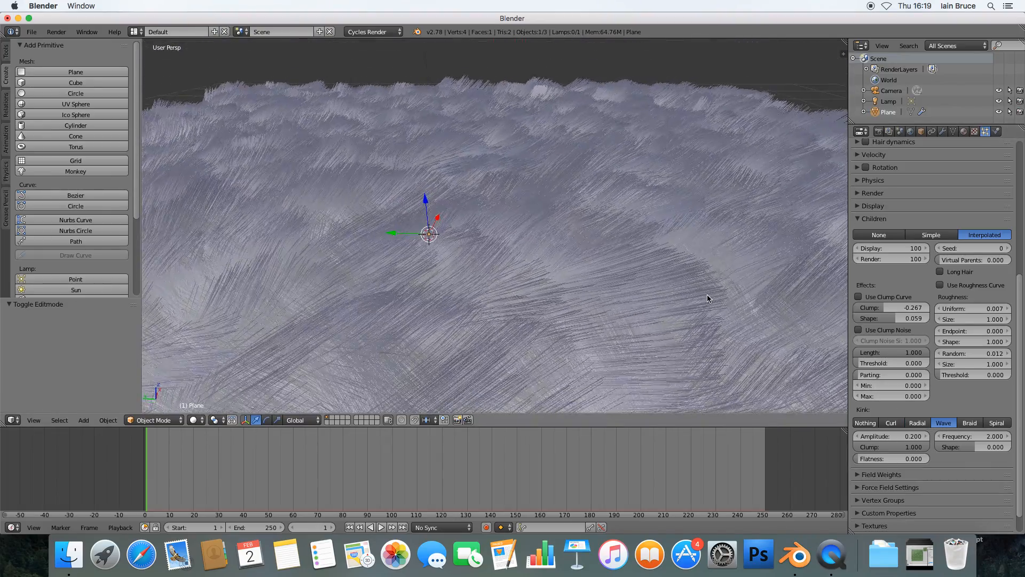
{"action": "left_click", "coordinate": [971, 425]}
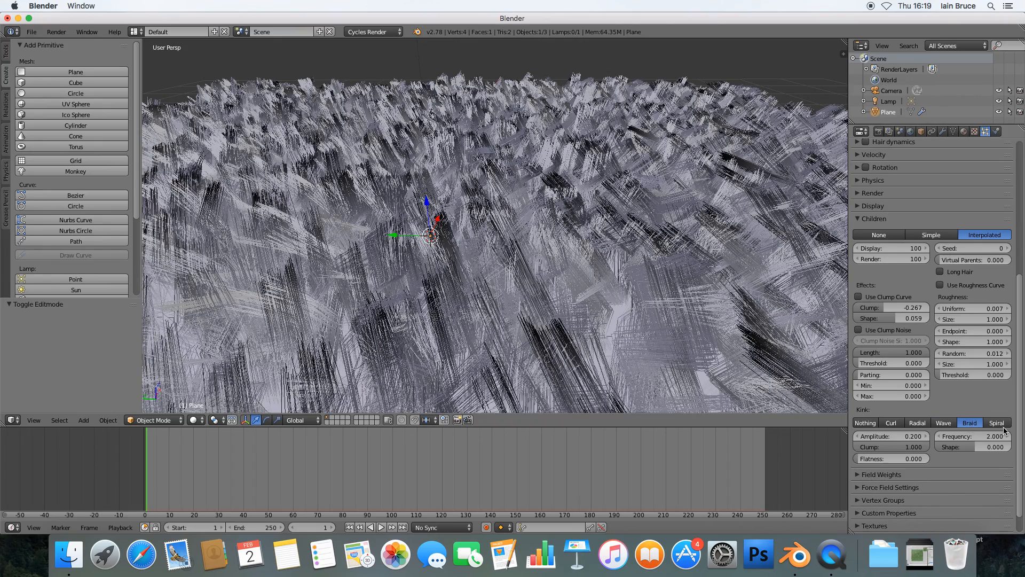
{"action": "left_click", "coordinate": [998, 425]}
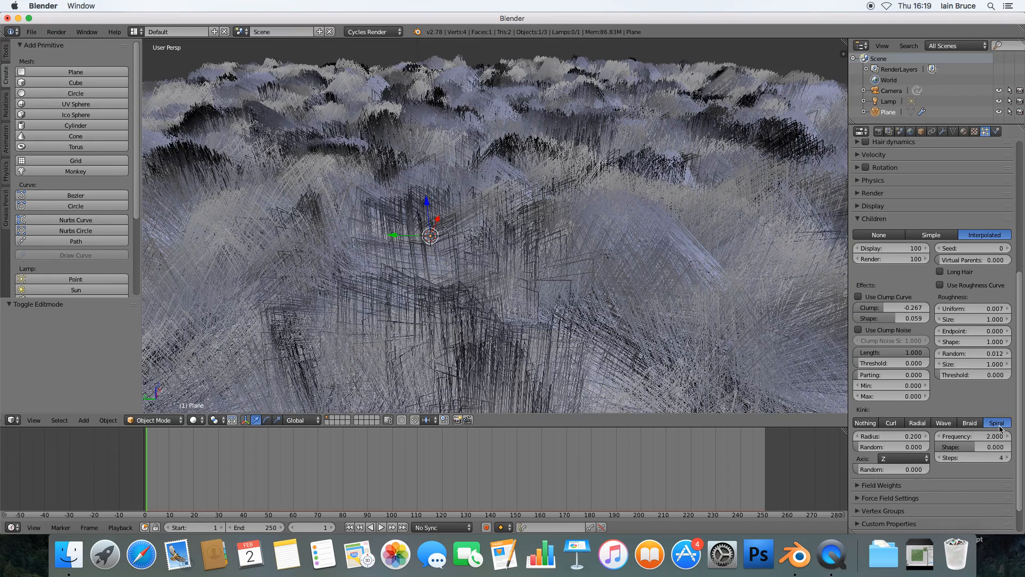
{"action": "left_click", "coordinate": [922, 425]}
Set the children's kink type to Curl and preview the grass in rendered shading
{"action": "left_click", "coordinate": [901, 425]}
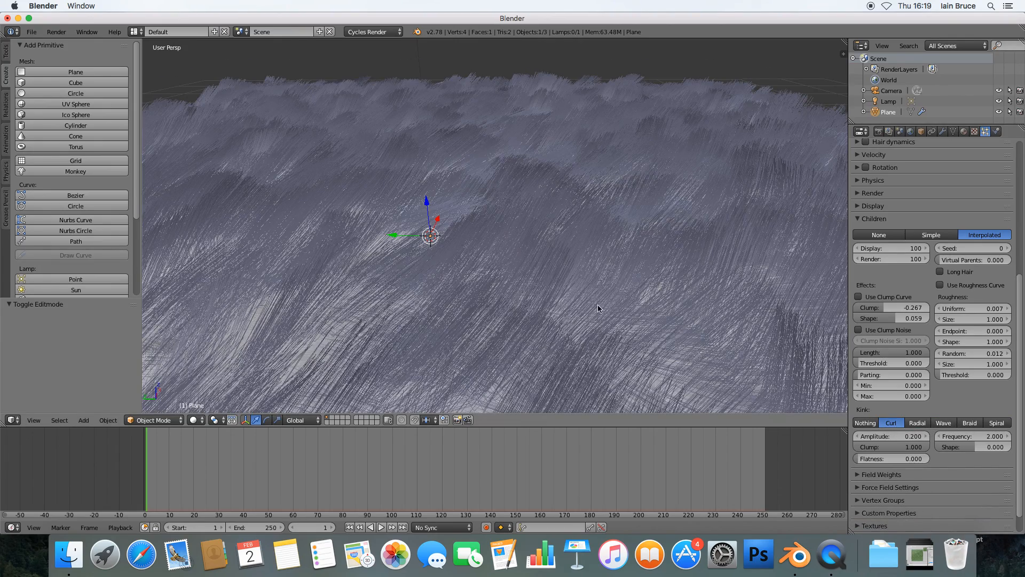
{"action": "middle_click_drag", "start_coordinate": [258, 379], "coordinate": [266, 373]}
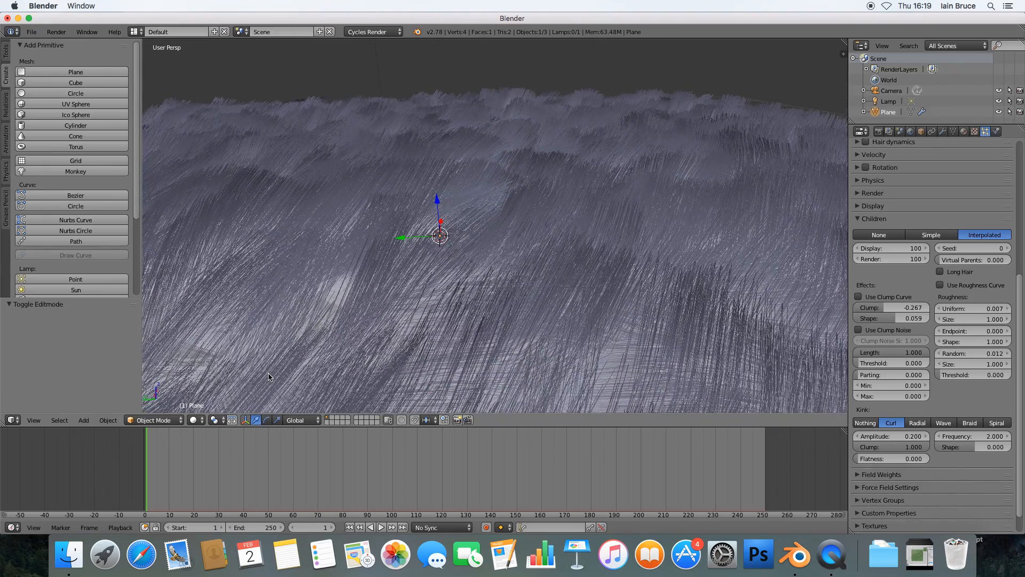
{"action": "left_click", "coordinate": [195, 421]}
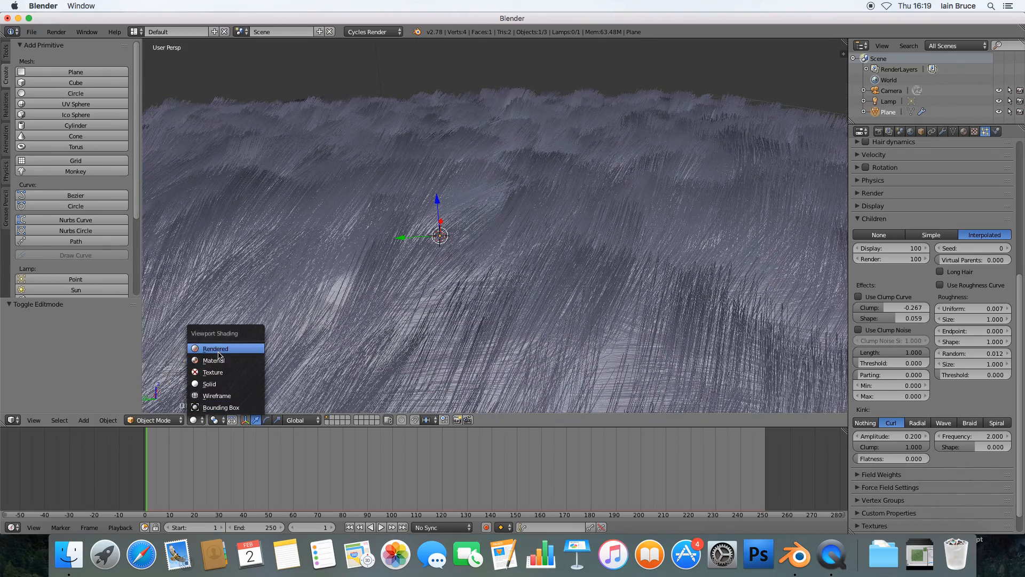
{"action": "left_click", "coordinate": [195, 420]}
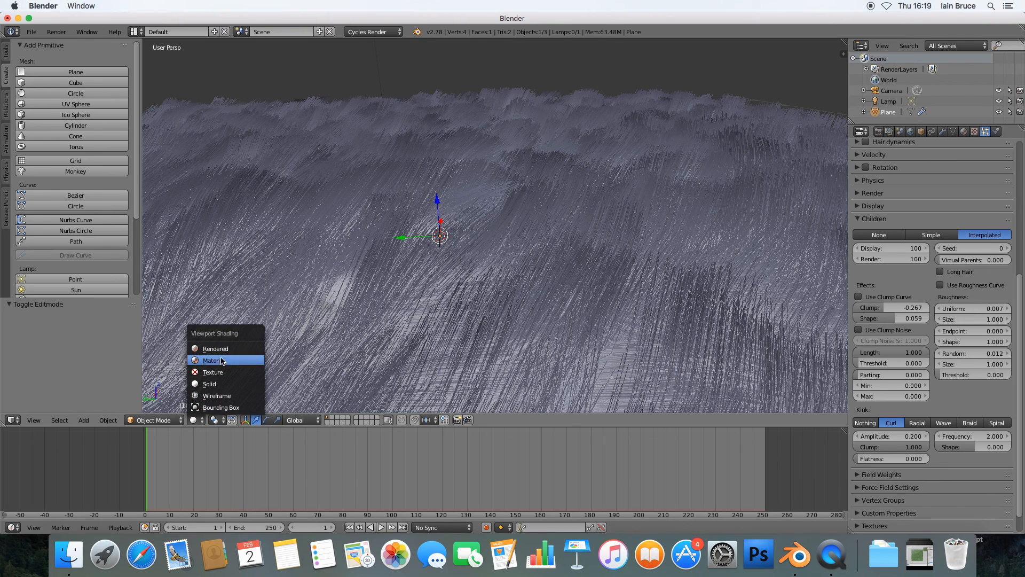
{"action": "left_click", "coordinate": [223, 350]}
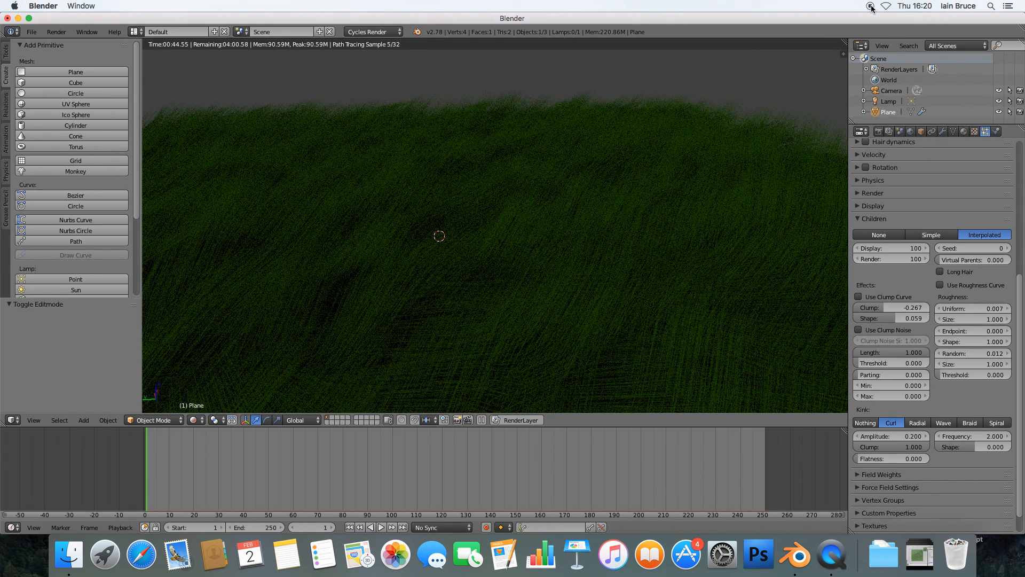
{"action": "left_click", "coordinate": [872, 6]}
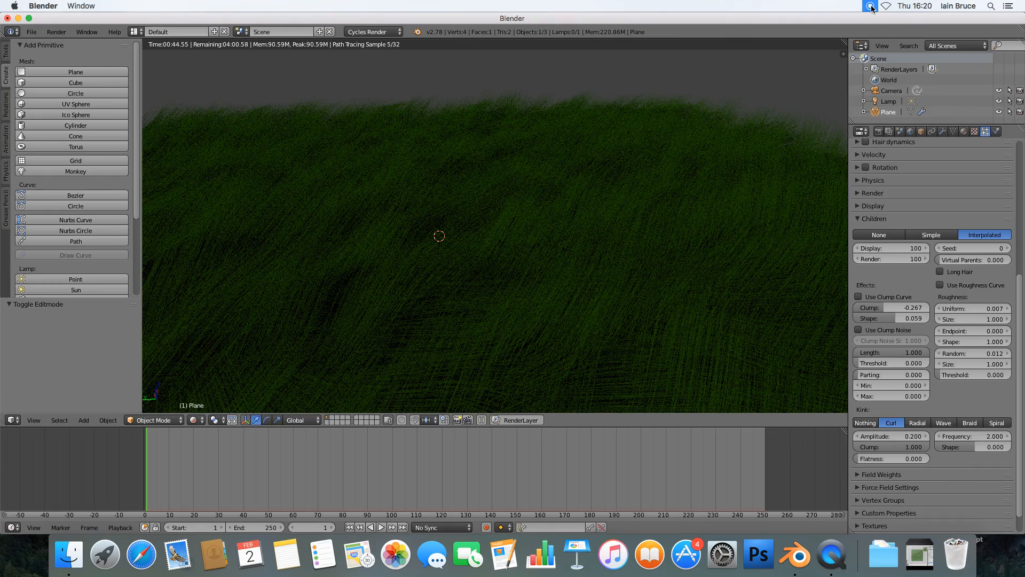